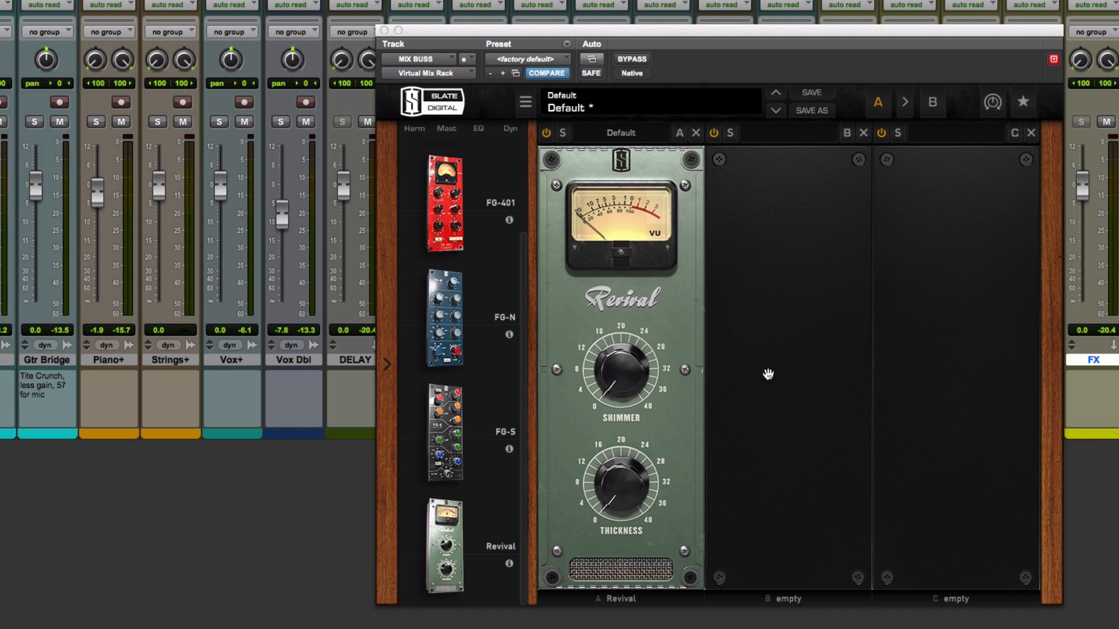
{"action": "scroll", "coordinate": [448, 351], "scroll_direction": "up", "scroll_amount": 3}
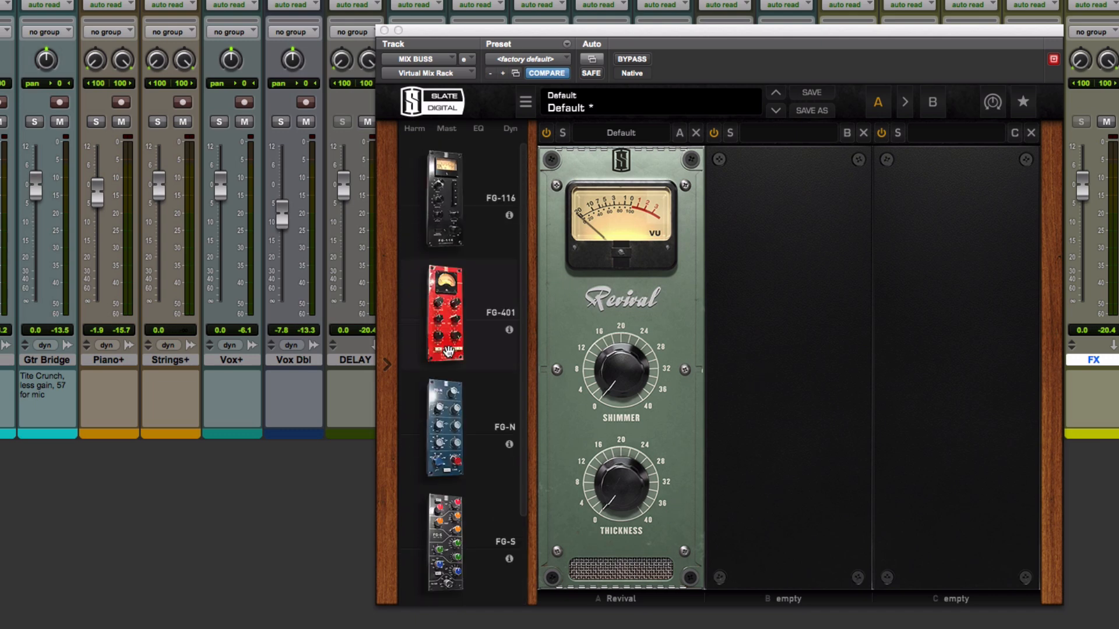
{"action": "scroll", "coordinate": [475, 445], "scroll_direction": "down", "scroll_amount": 3}
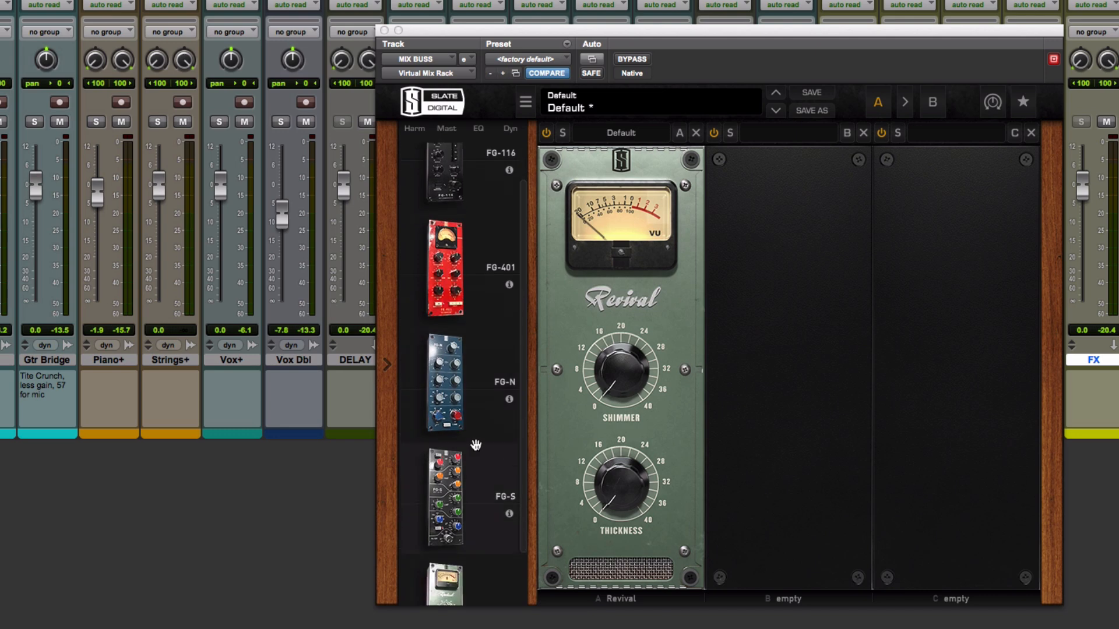
{"action": "scroll", "coordinate": [475, 445], "scroll_direction": "up", "scroll_amount": 3}
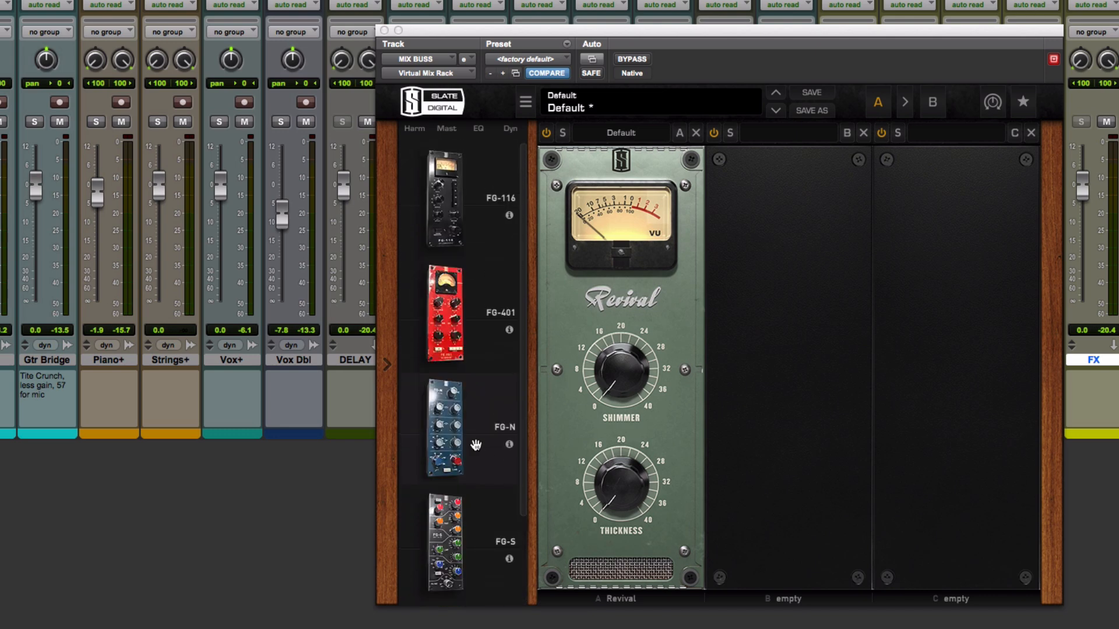
{"action": "scroll", "coordinate": [476, 445], "scroll_direction": "down", "scroll_amount": 2}
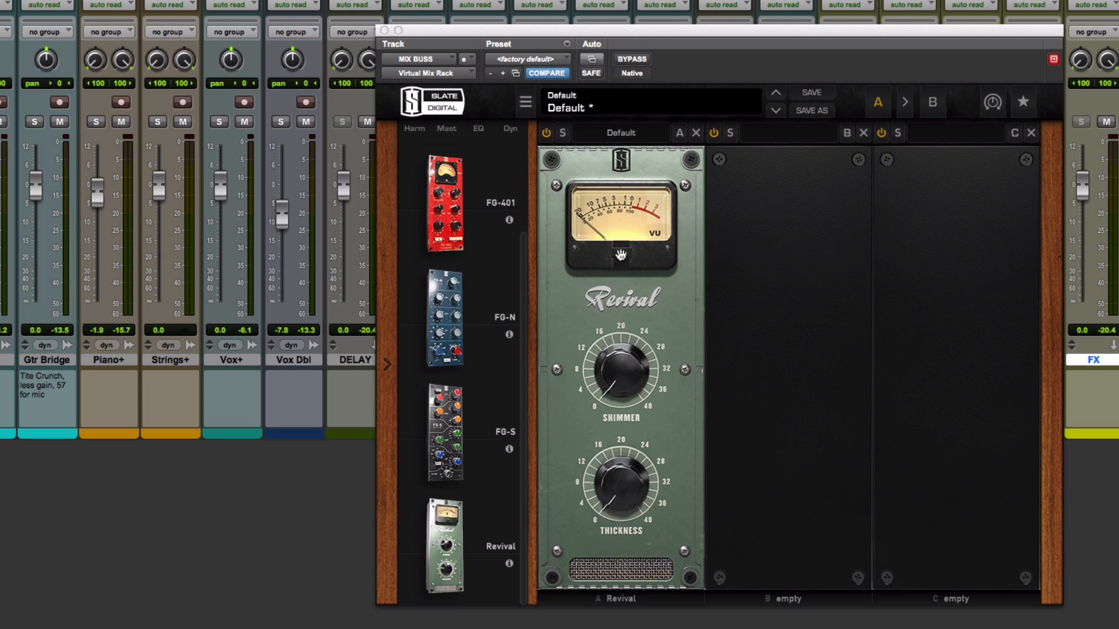
- Take the MIX BUSS rack out of bypass and set Revival's Shimmer to 8.10 and Thickness to about 7
{"action": "left_click", "coordinate": [644, 60]}
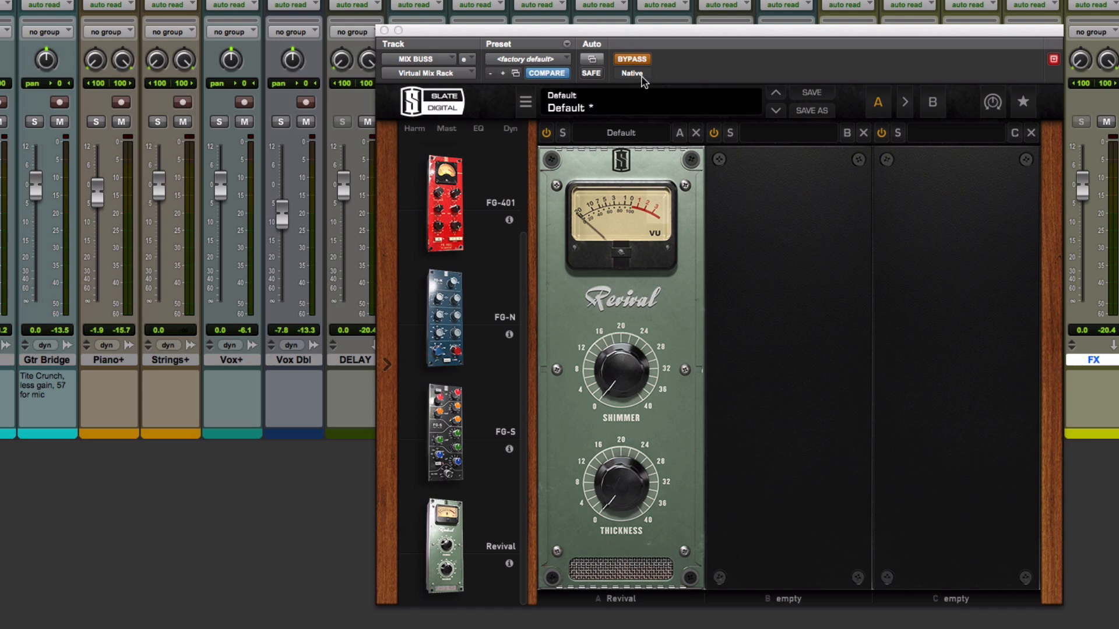
{"action": "left_click", "coordinate": [632, 59]}
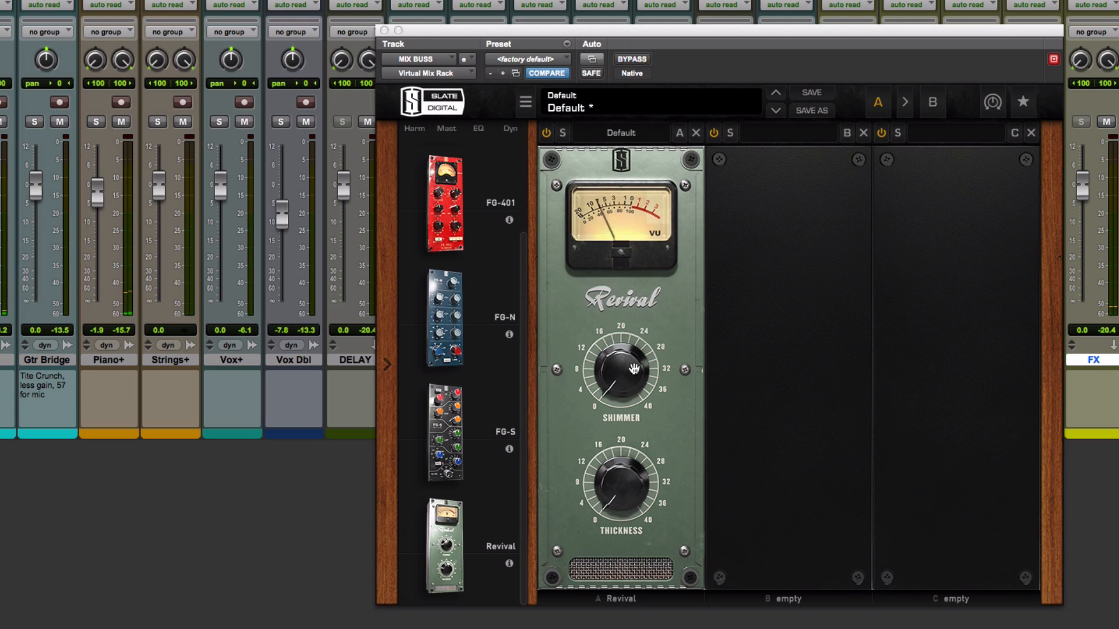
{"action": "left_click_drag", "start_coordinate": [633, 368], "coordinate": [610, 327]}
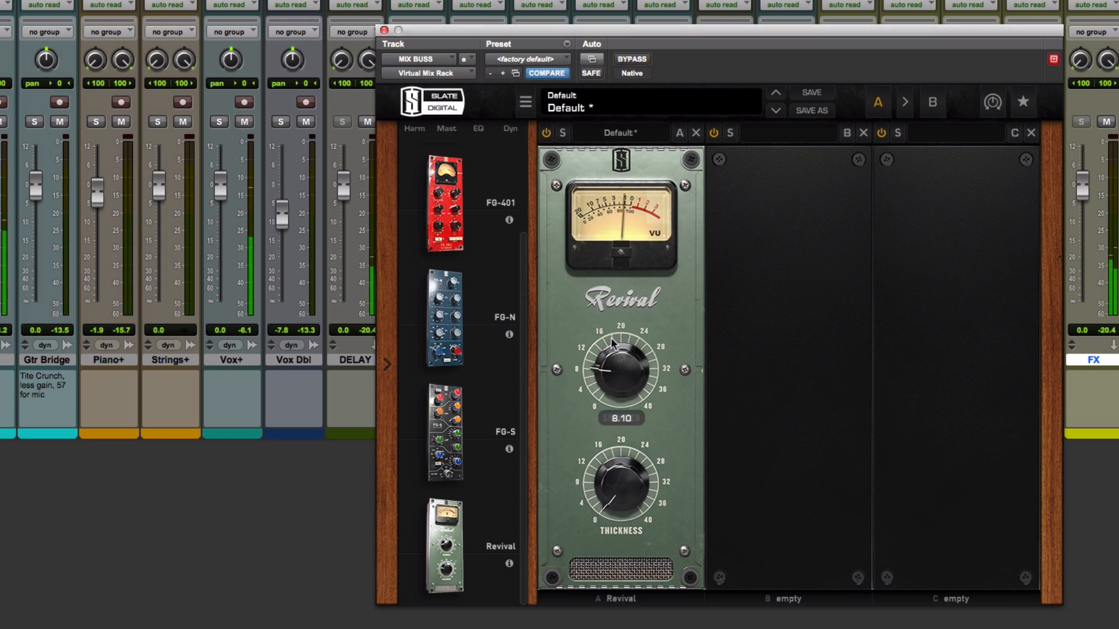
{"action": "left_click", "coordinate": [619, 481]}
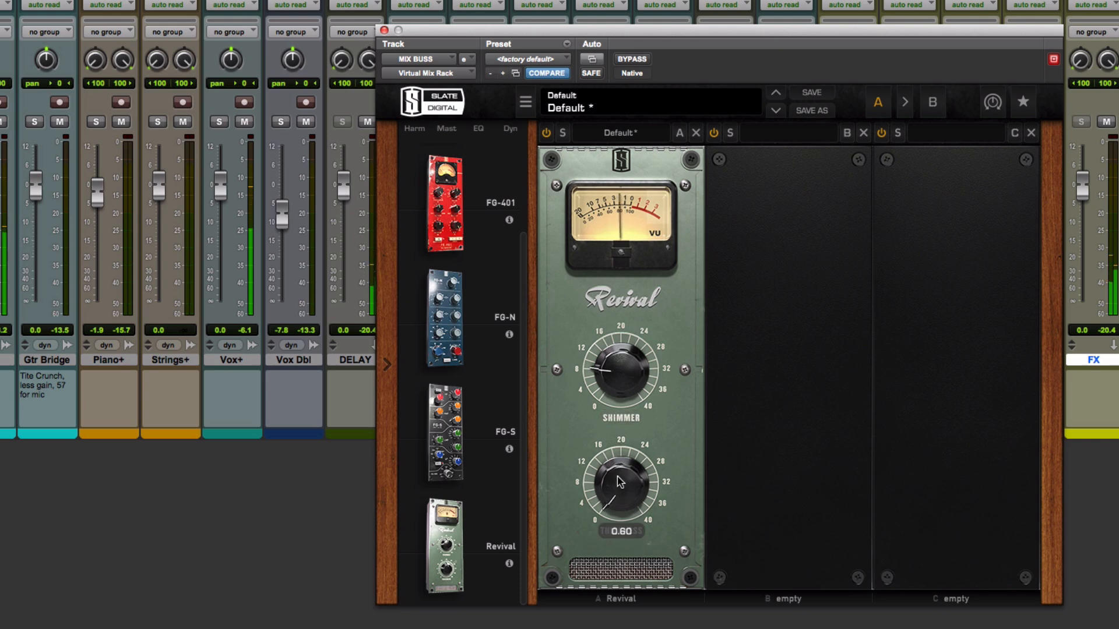
{"action": "left_click_drag", "start_coordinate": [619, 481], "coordinate": [604, 426]}
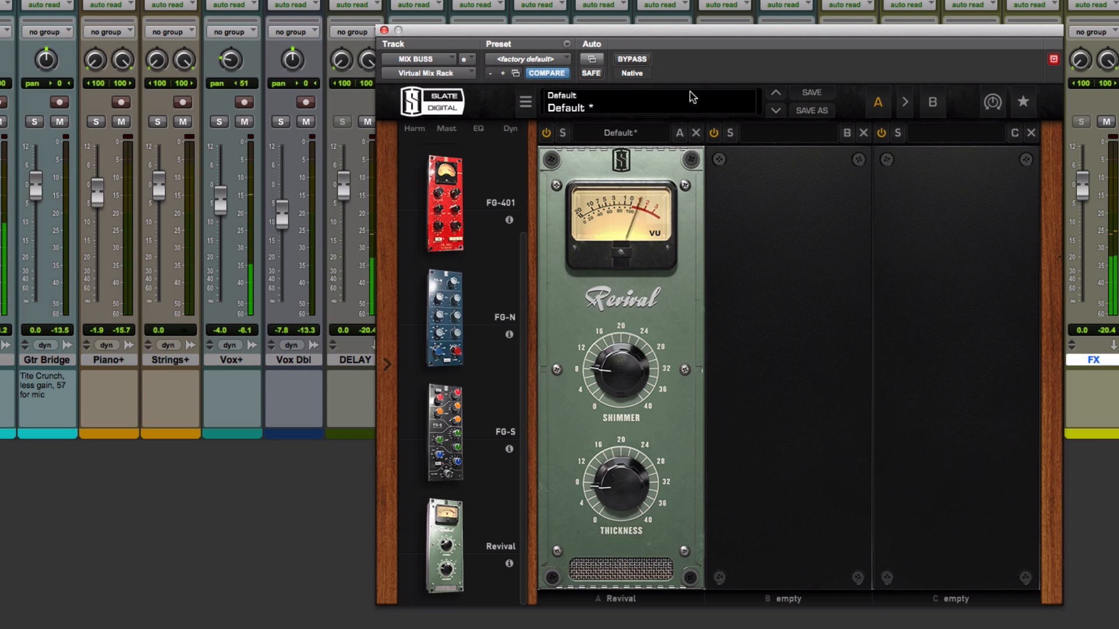
- Compare the MIX BUSS sound with and without Revival by toggling the rack's bypass repeatedly, leaving it bypassed
{"action": "mouse_move", "coordinate": [692, 98]}
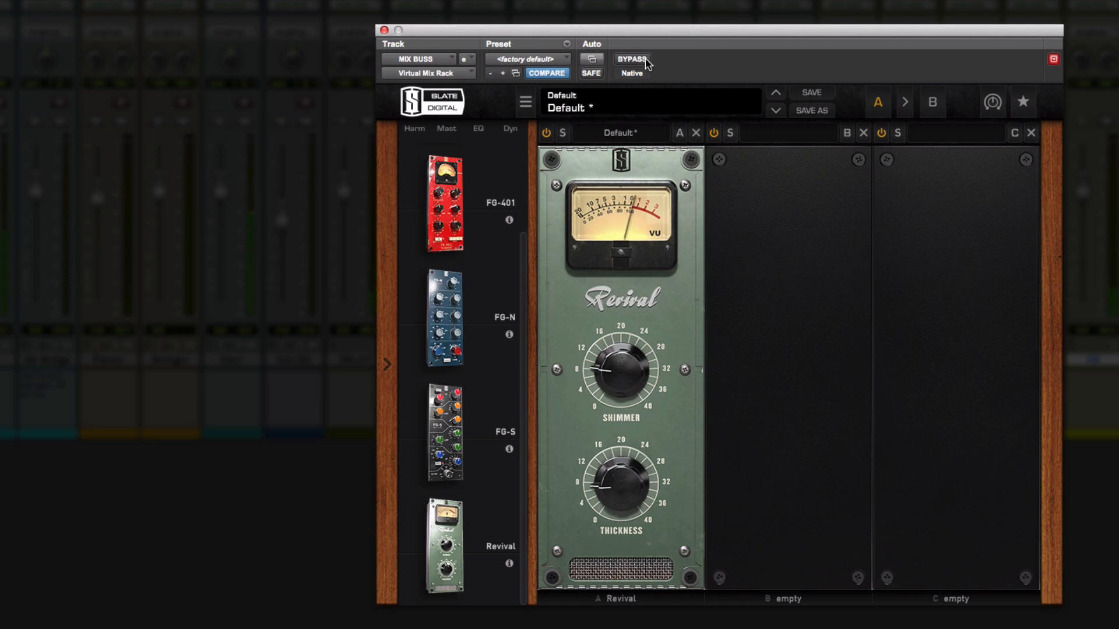
{"action": "left_click", "coordinate": [645, 60]}
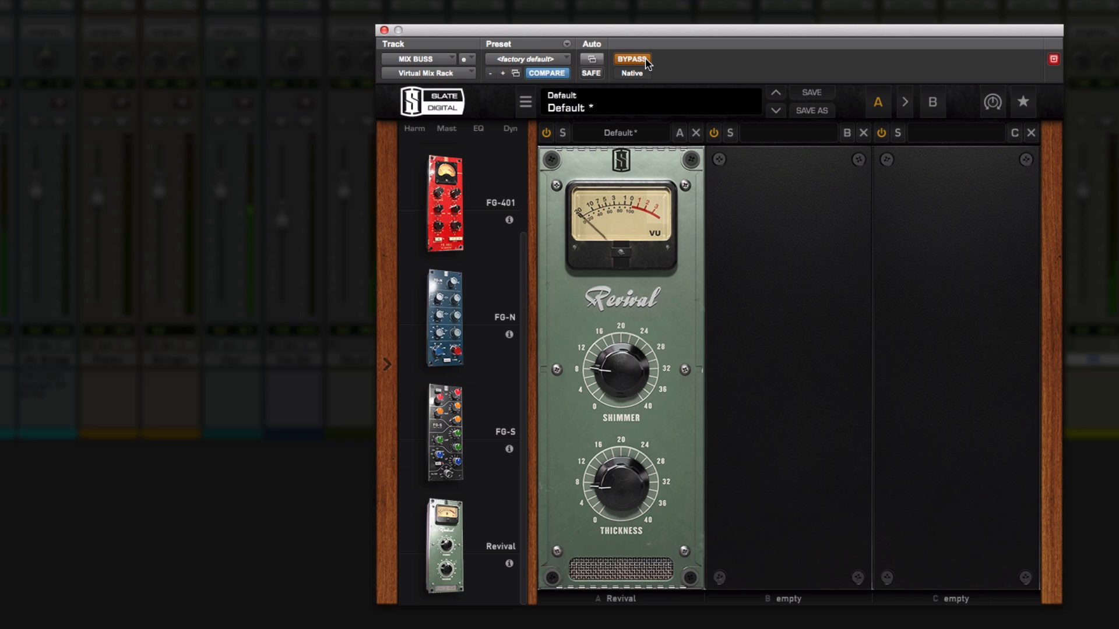
{"action": "left_click", "coordinate": [632, 59]}
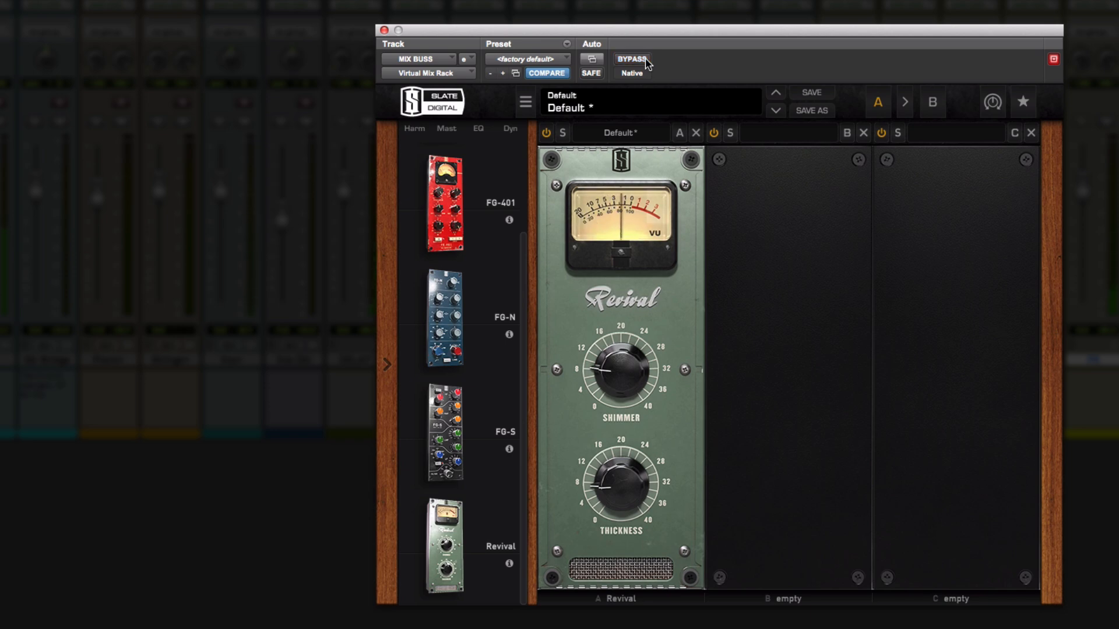
{"action": "left_click", "coordinate": [645, 60]}
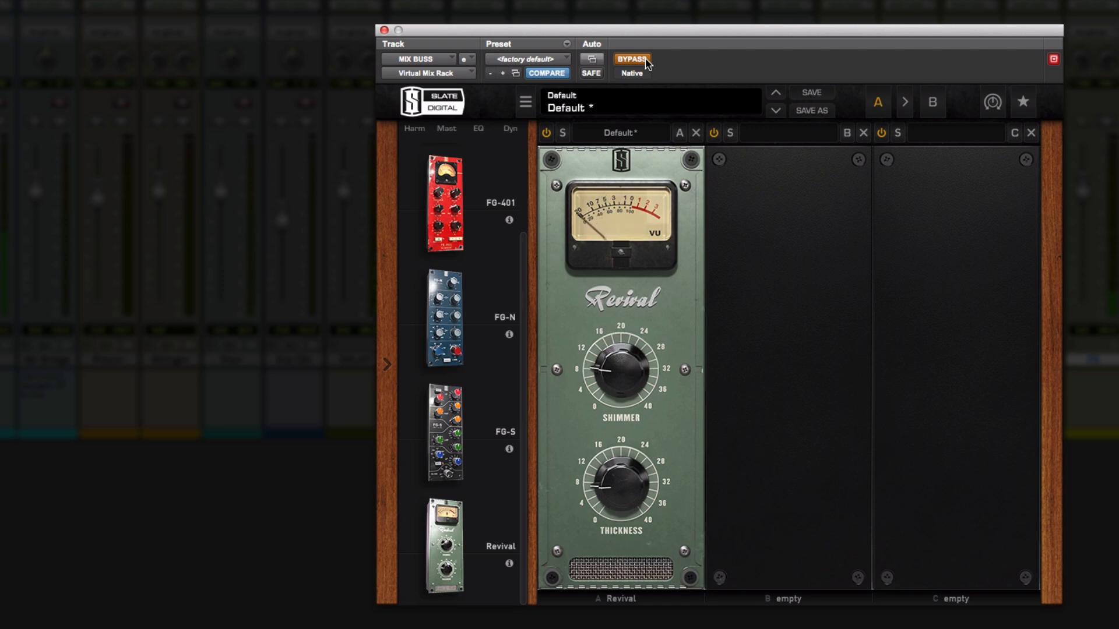
{"action": "left_click", "coordinate": [646, 60]}
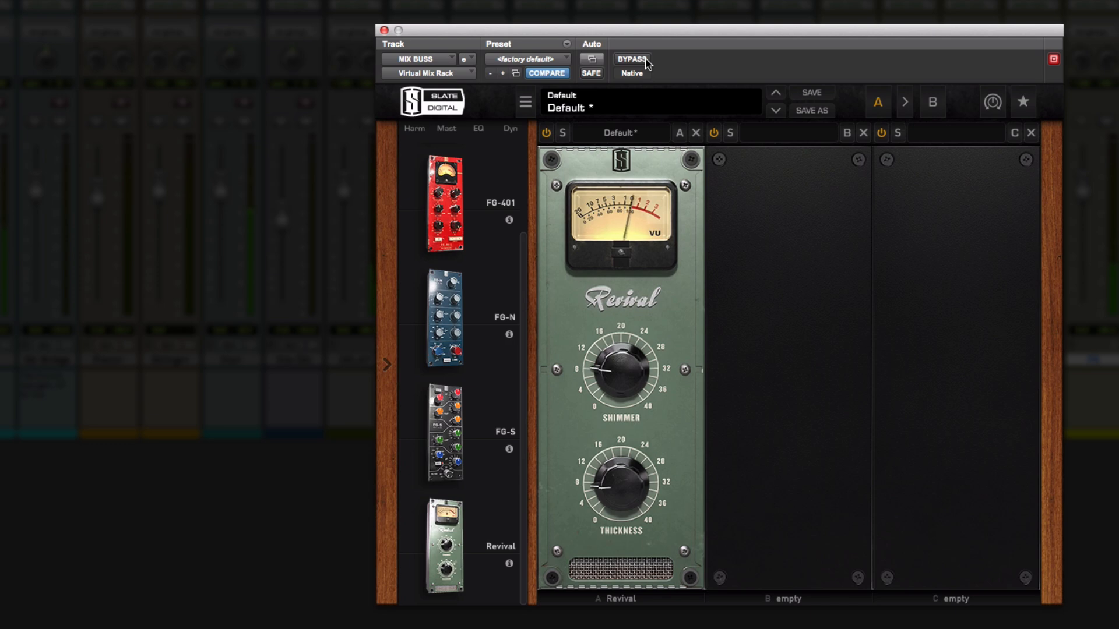
{"action": "left_click", "coordinate": [645, 60]}
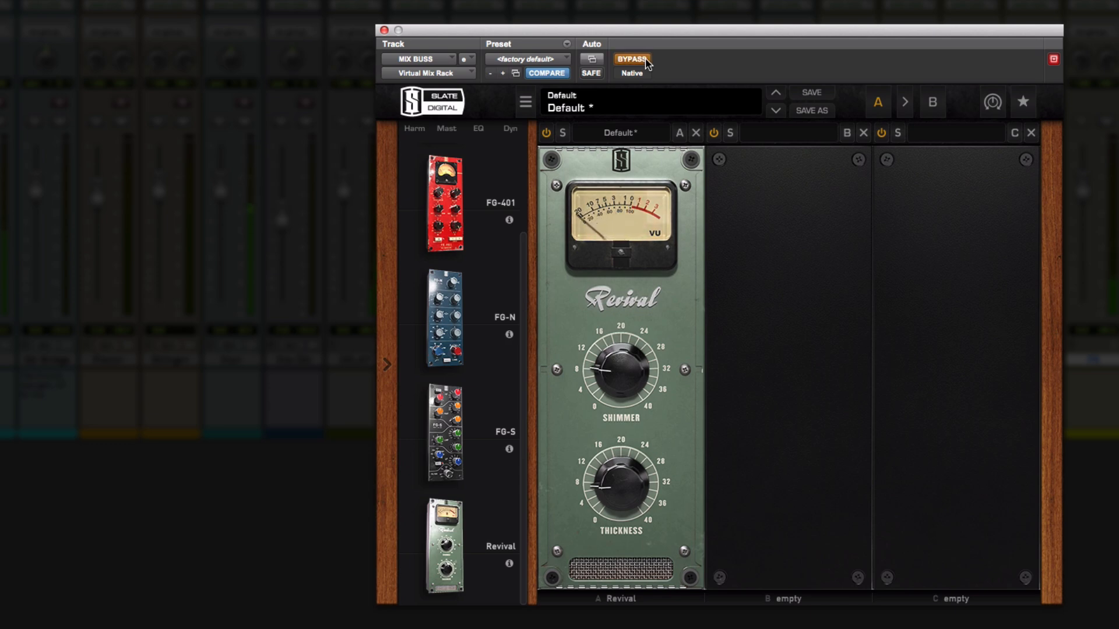
{"action": "left_click", "coordinate": [646, 60]}
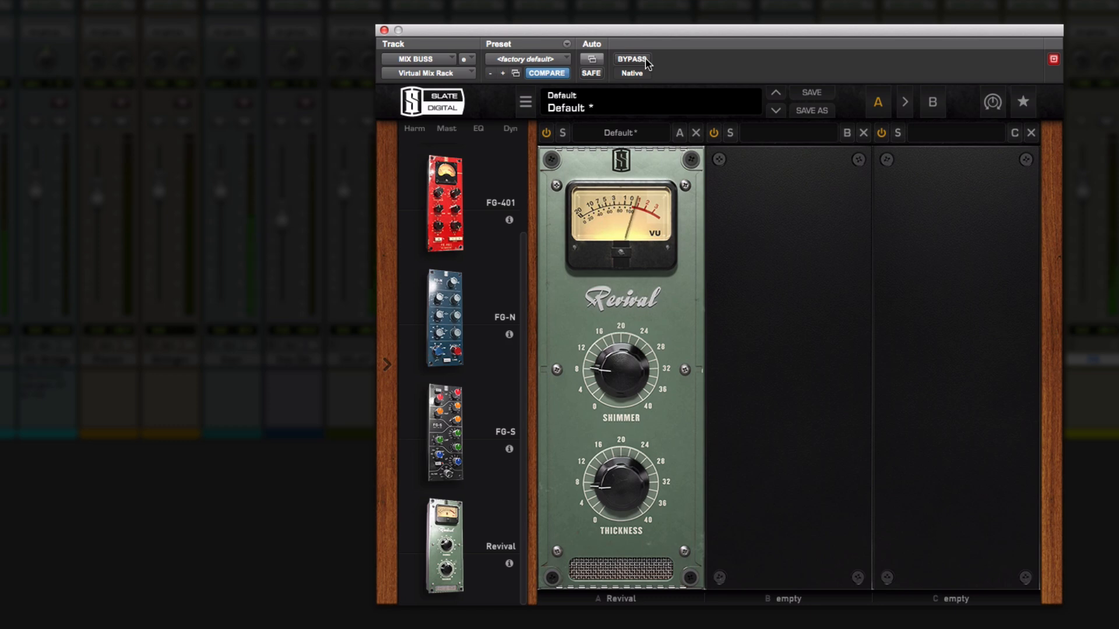
{"action": "left_click", "coordinate": [645, 60]}
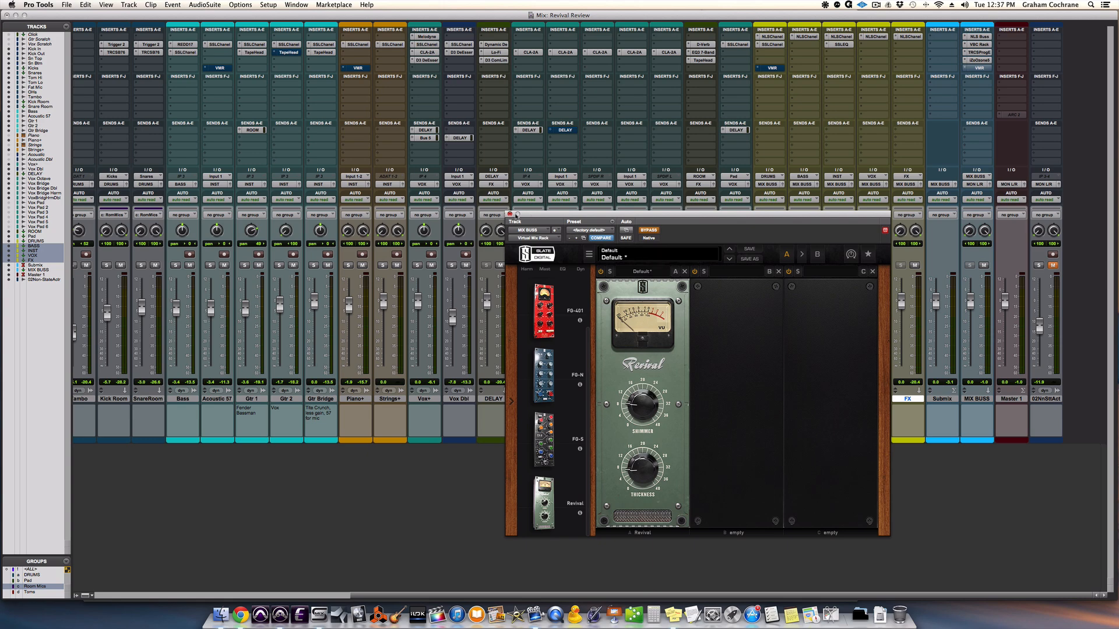
- Close the MIX BUSS rack, solo the Acoustic 57 track and open its Virtual Mix Rack insert, moving the plugin window clear
{"action": "left_click", "coordinate": [510, 214]}
{"action": "scroll", "coordinate": [495, 249], "scroll_direction": "left", "scroll_amount": 10}
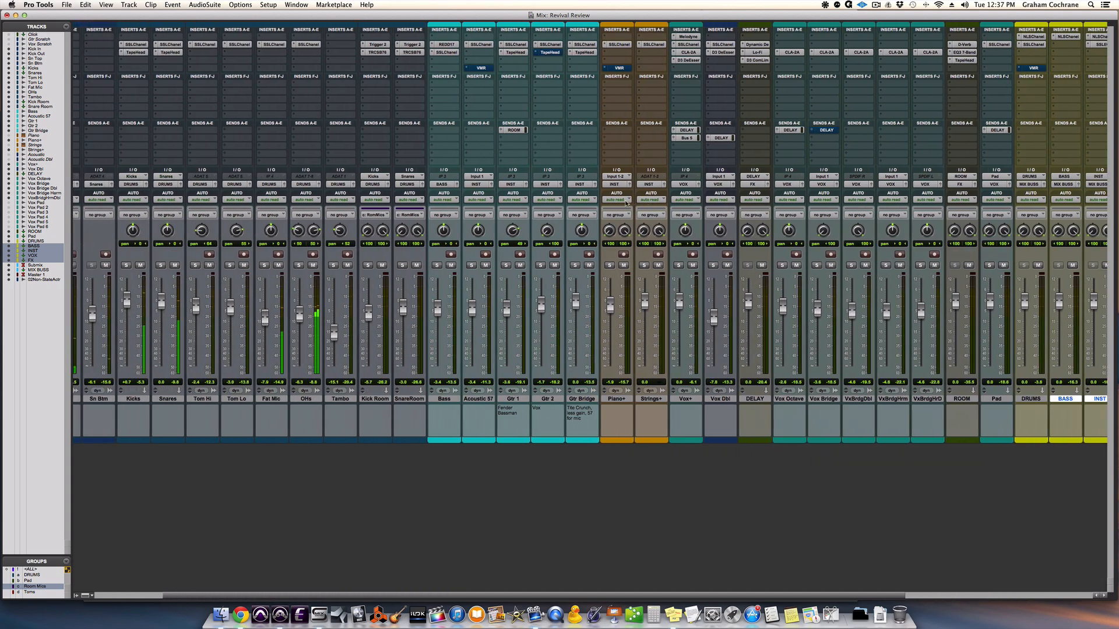
{"action": "left_click", "coordinate": [484, 266]}
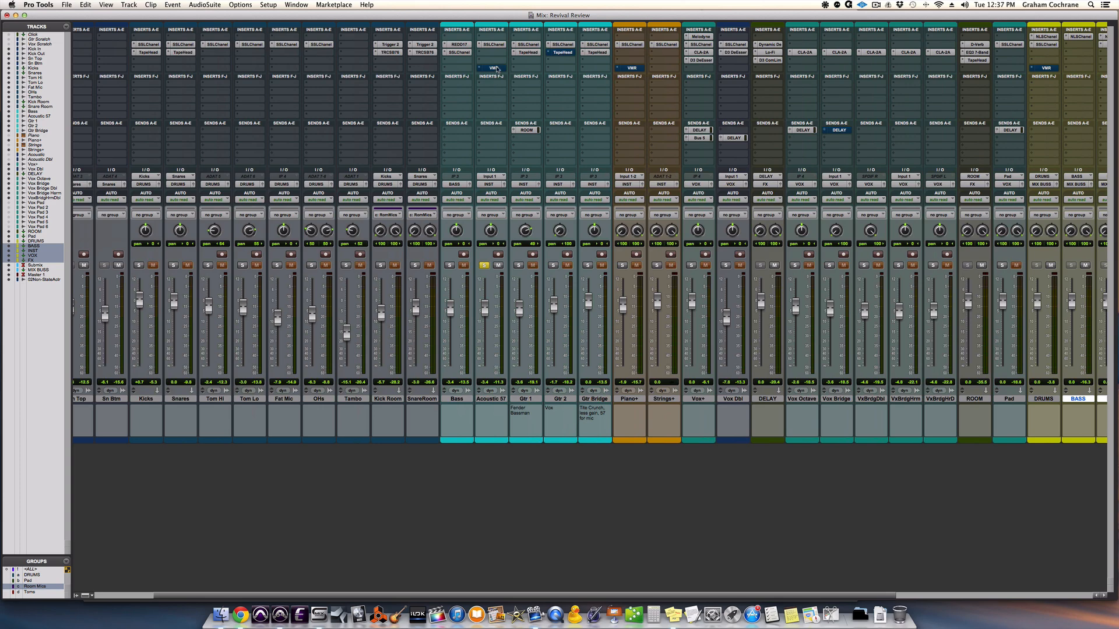
{"action": "left_click", "coordinate": [493, 68]}
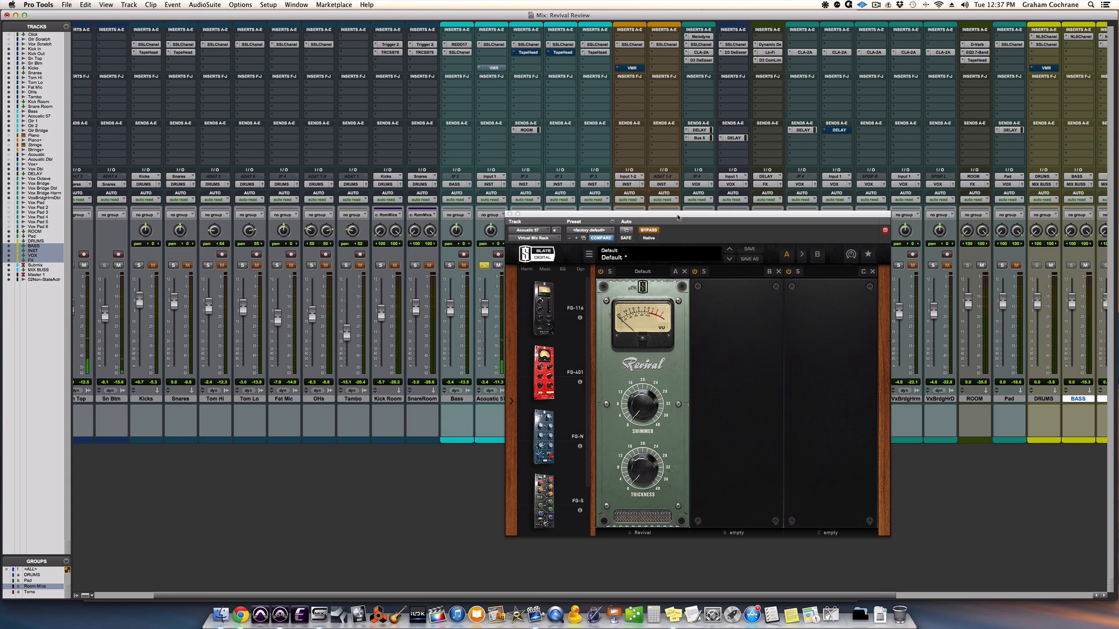
{"action": "left_click_drag", "start_coordinate": [677, 215], "coordinate": [741, 199]}
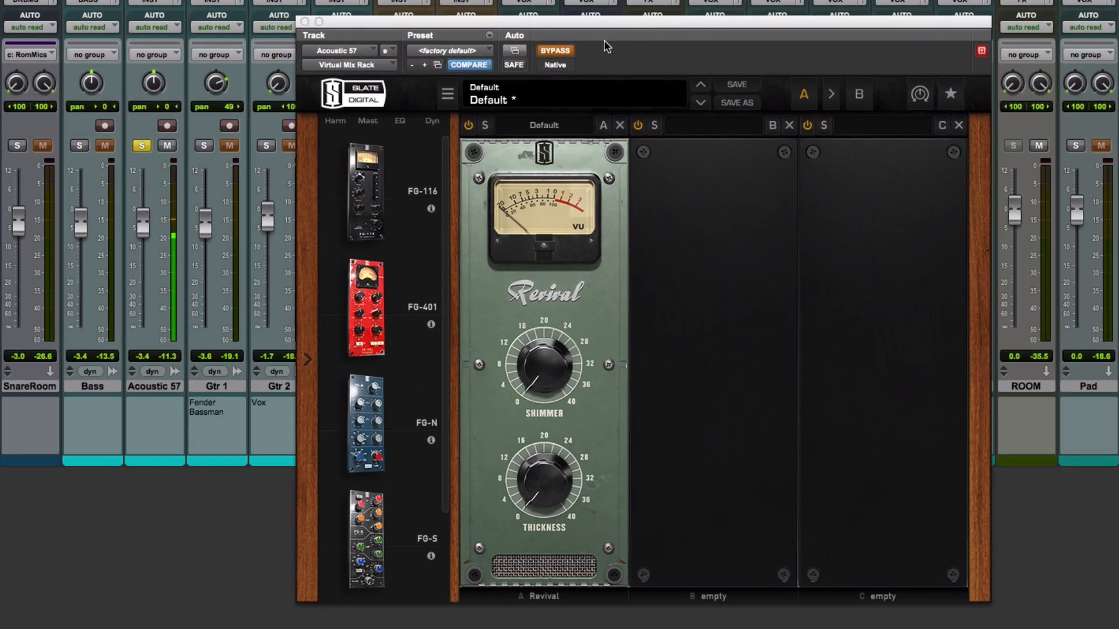
- Raise Revival's Shimmer and Thickness to about 17 on Acoustic 57 and compare with bypass, leaving the rack bypassed
{"action": "left_click", "coordinate": [564, 55]}
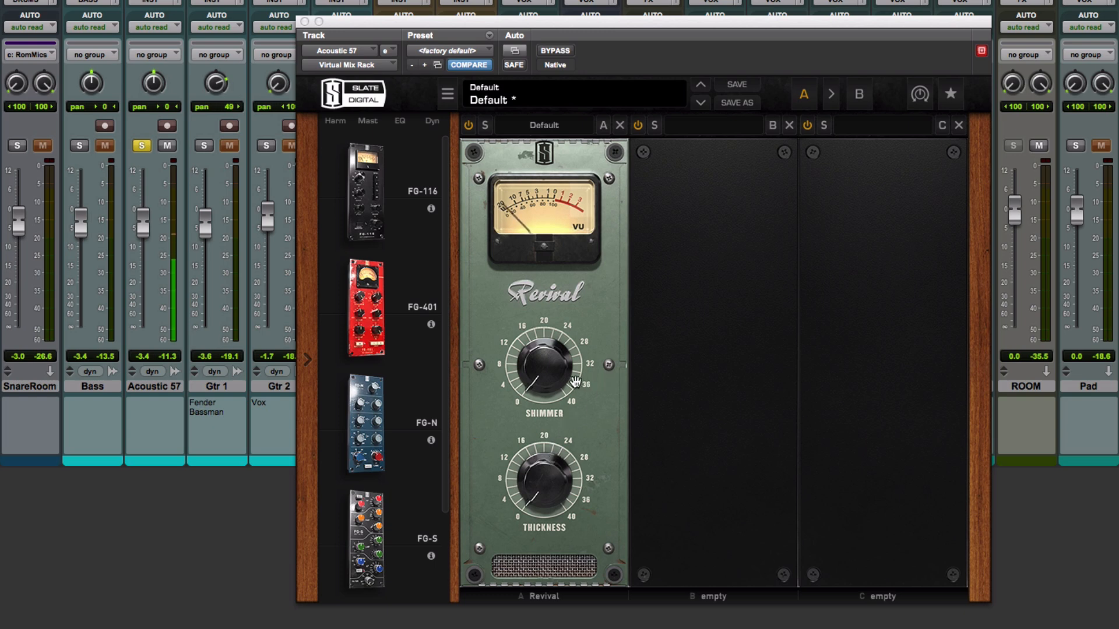
{"action": "left_click_drag", "start_coordinate": [559, 479], "coordinate": [532, 268]}
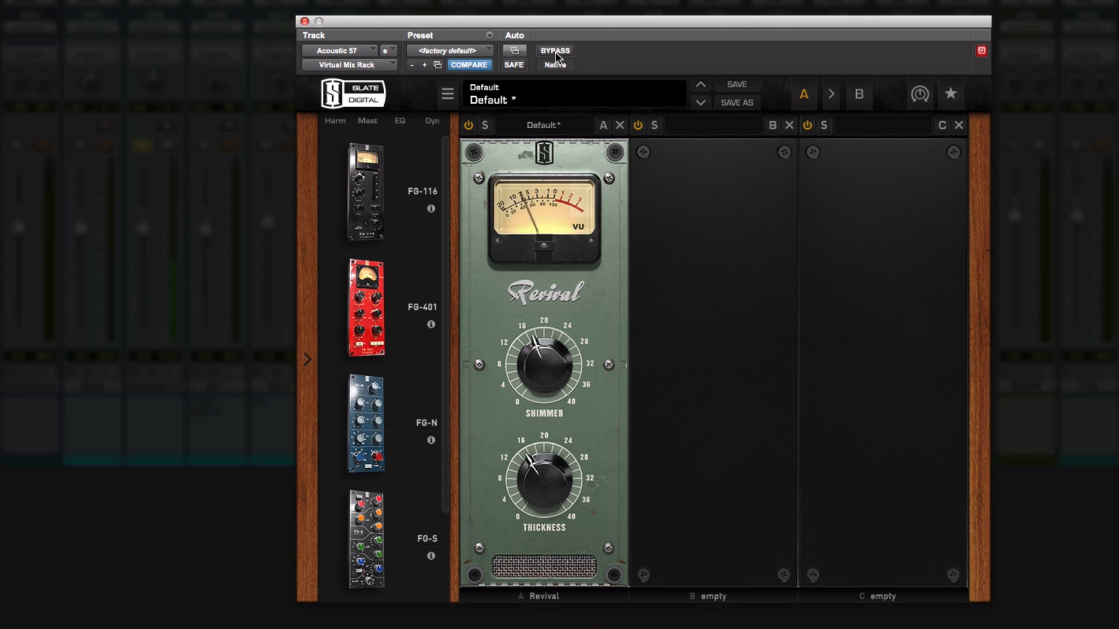
{"action": "left_click", "coordinate": [556, 52]}
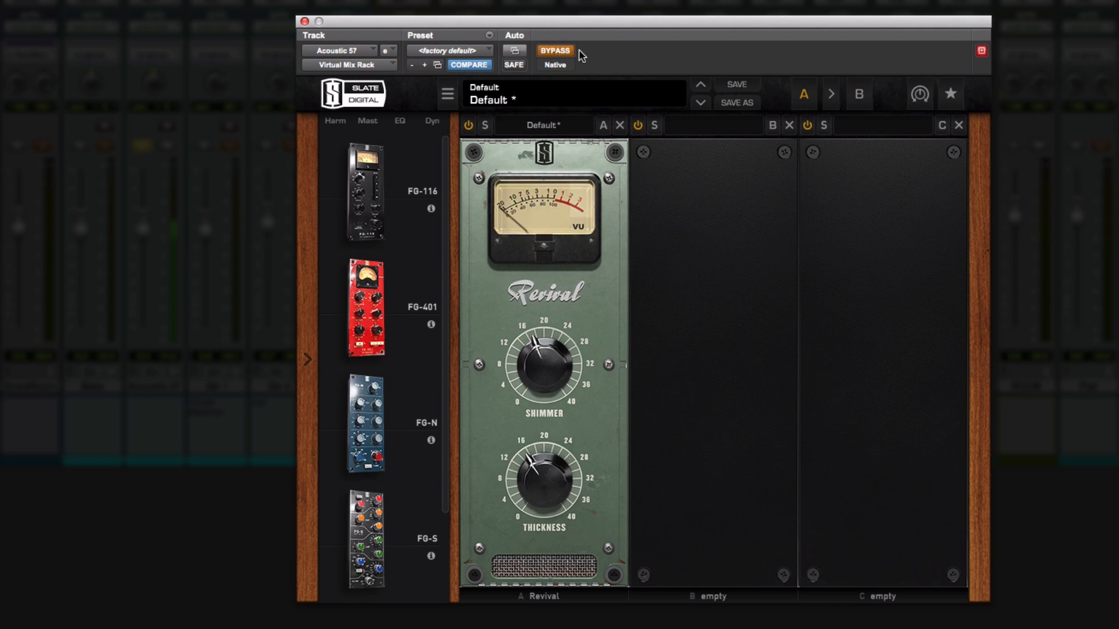
{"action": "left_click", "coordinate": [568, 52]}
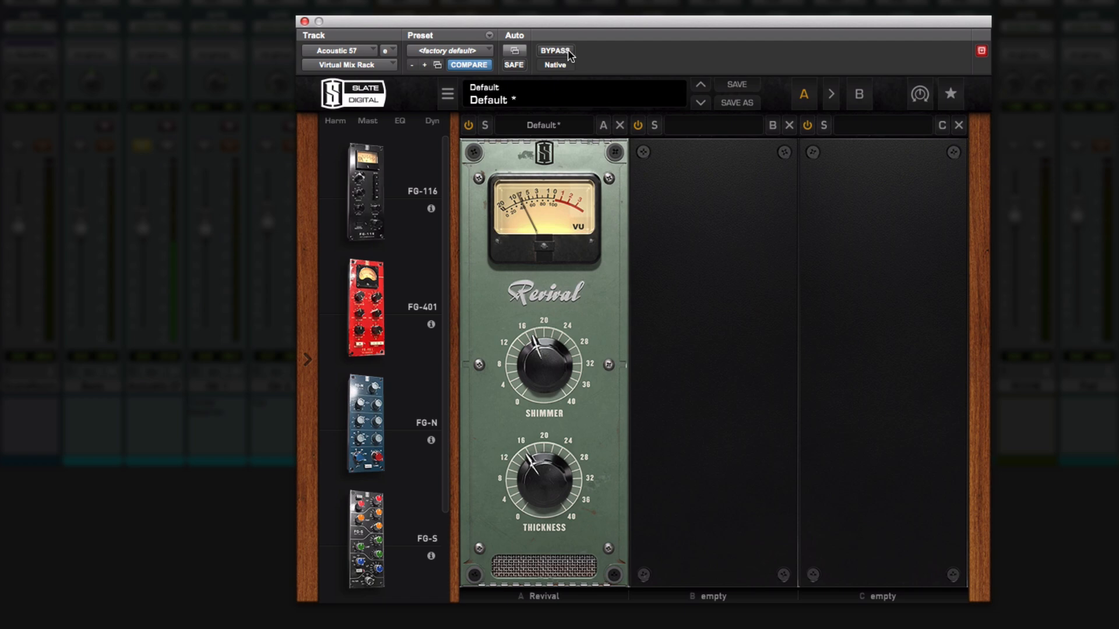
{"action": "left_click", "coordinate": [568, 50]}
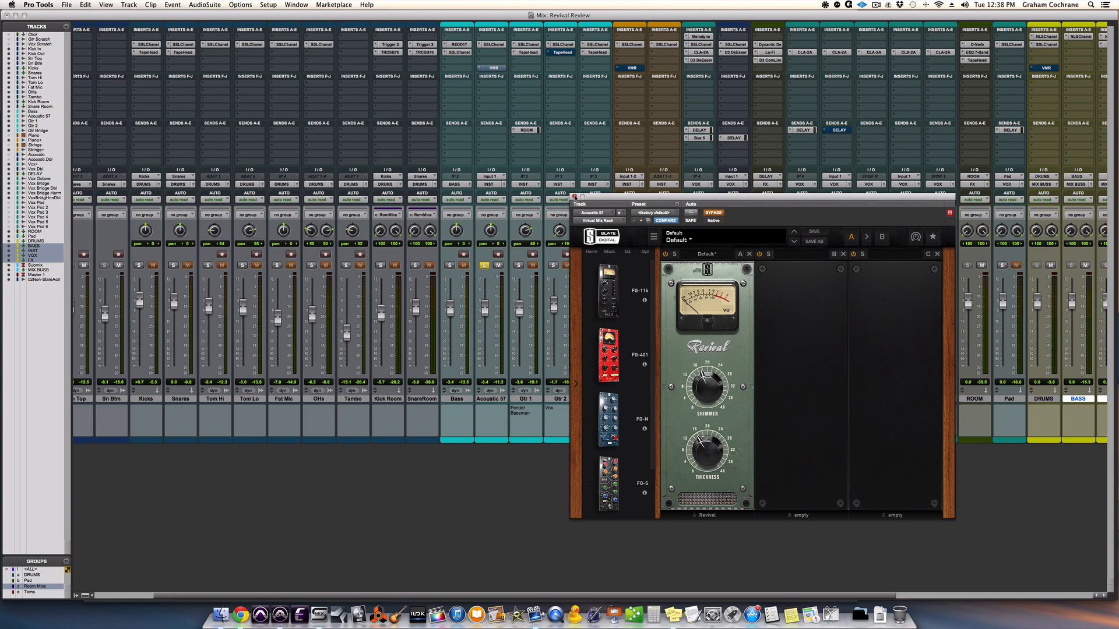
- Move the solo from Acoustic 57 to Piano+ and replace the open rack window with the Piano+ Virtual Mix Rack
{"action": "left_click", "coordinate": [574, 197]}
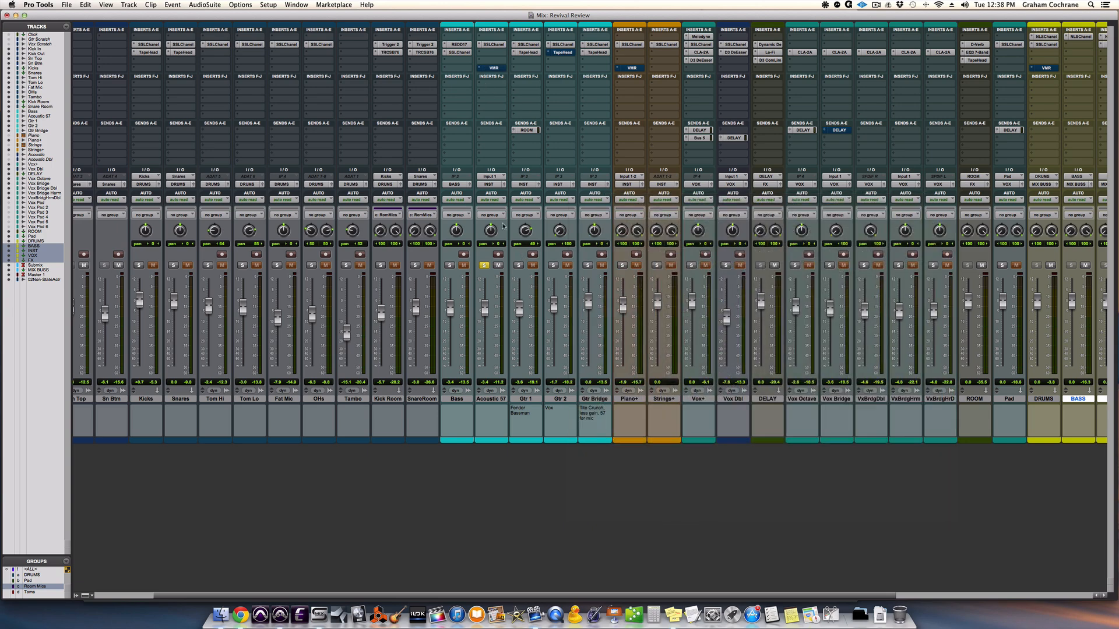
{"action": "left_click", "coordinate": [484, 265]}
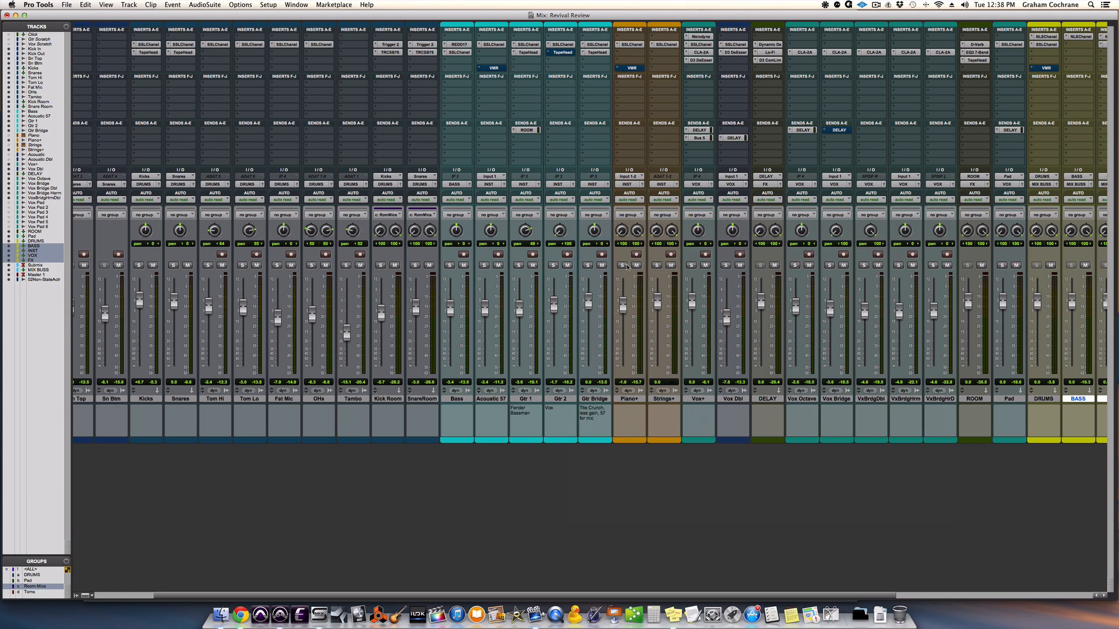
{"action": "left_click", "coordinate": [622, 266]}
{"action": "left_click", "coordinate": [630, 68]}
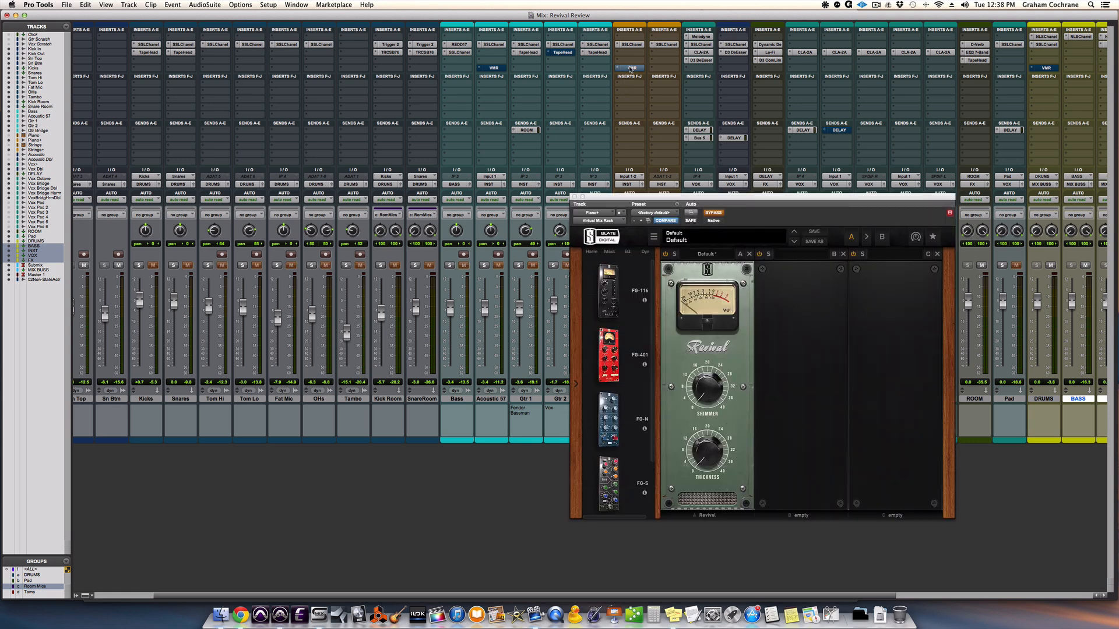
{"action": "left_click_drag", "start_coordinate": [725, 201], "coordinate": [818, 126]}
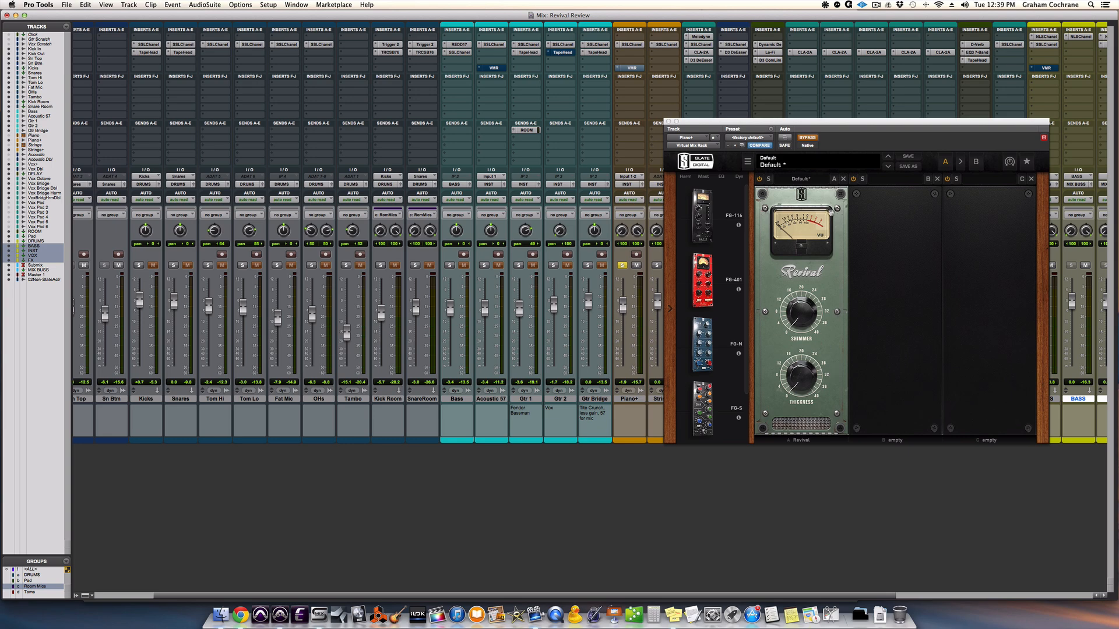
- Audition the soloed piano from the Tambo_02-01 clip at the chorus in the Edit window, returning to the mixer and stopping playback
{"action": "key", "text": "super+equal"}
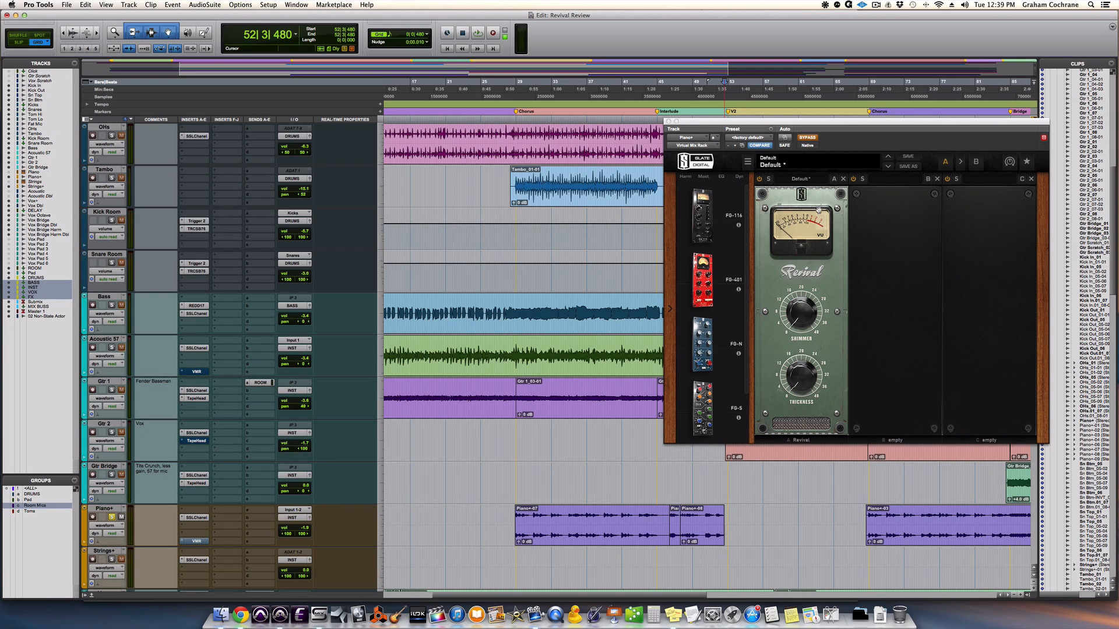
{"action": "left_click", "coordinate": [566, 200]}
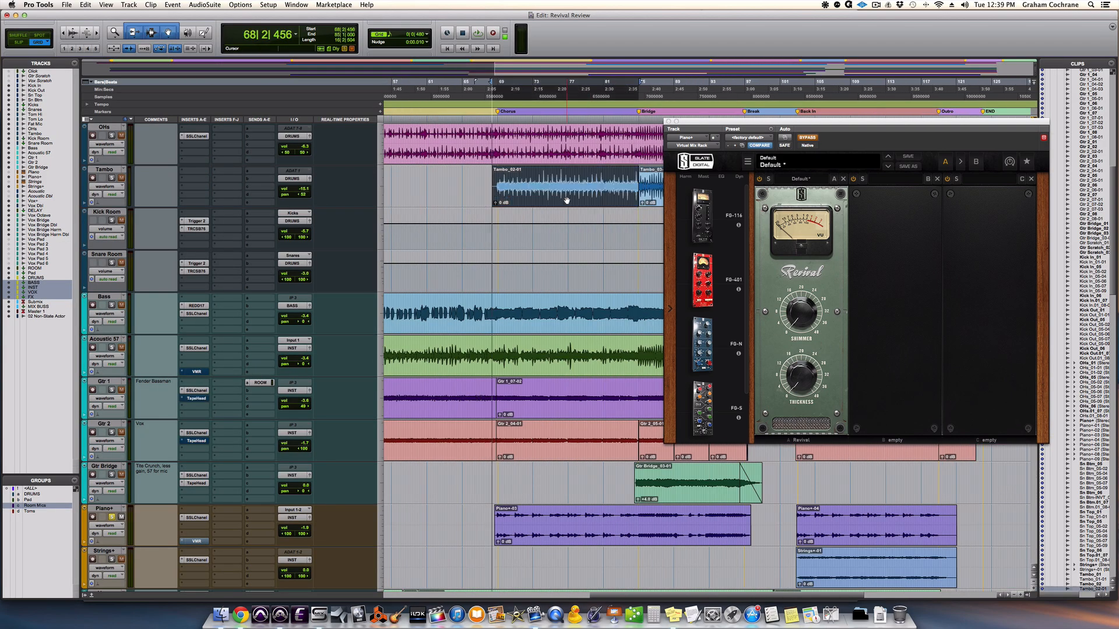
{"action": "key", "text": "space"}
{"action": "key", "text": "super+equal"}
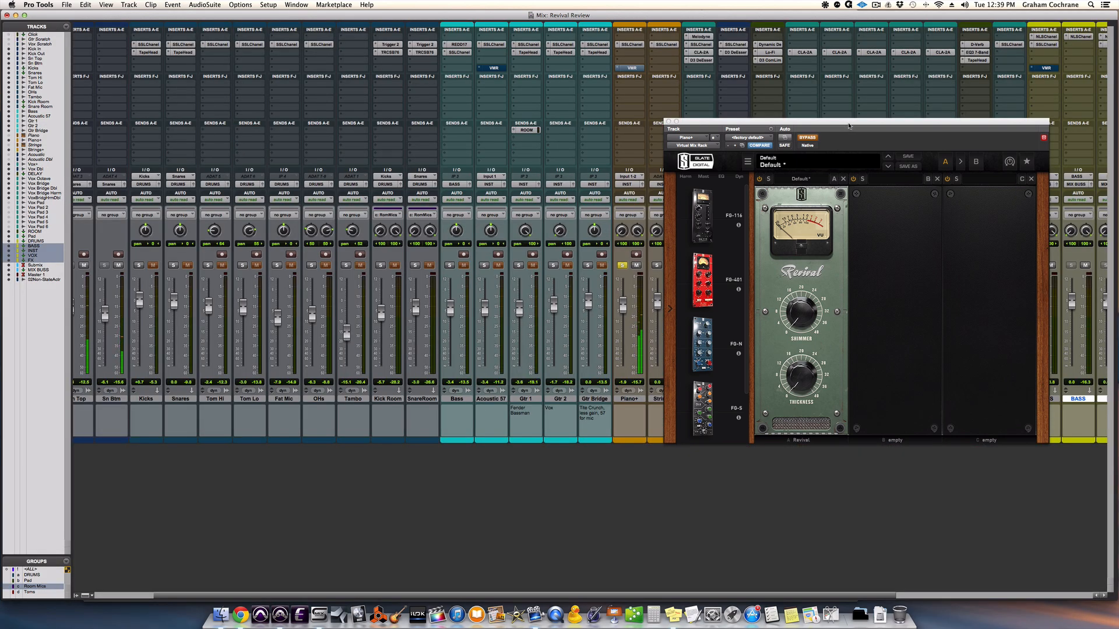
{"action": "key", "text": "space"}
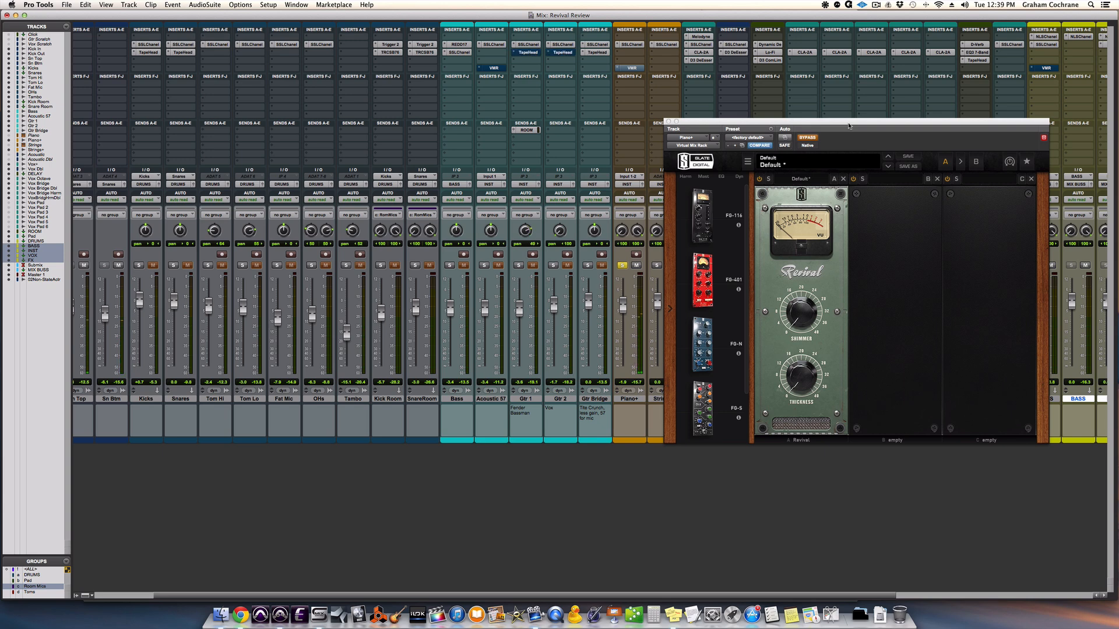
- Take the Piano+ rack out of bypass and raise Revival's Thickness to about 28, leaving Shimmer at 0
{"action": "left_click", "coordinate": [808, 138]}
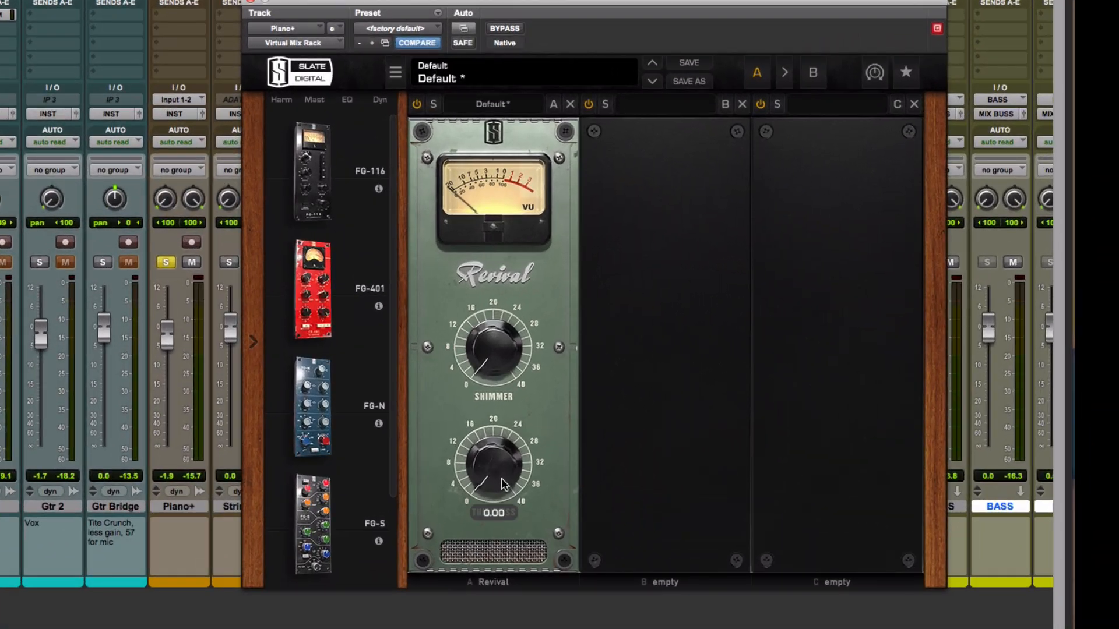
{"action": "left_click_drag", "start_coordinate": [502, 479], "coordinate": [496, 341]}
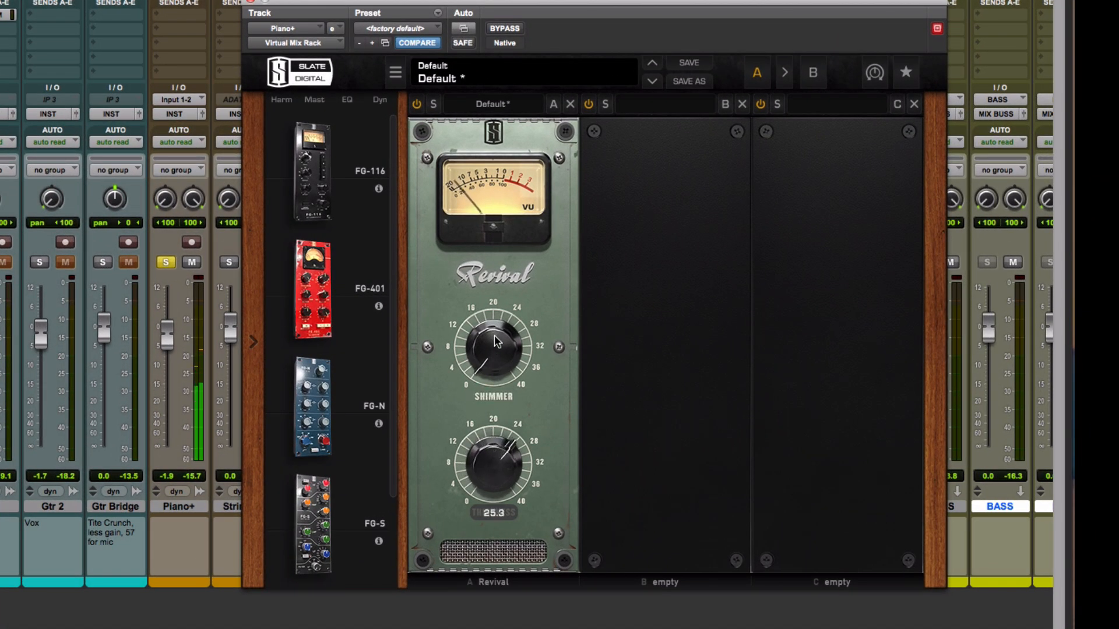
{"action": "left_click_drag", "start_coordinate": [486, 456], "coordinate": [486, 446]}
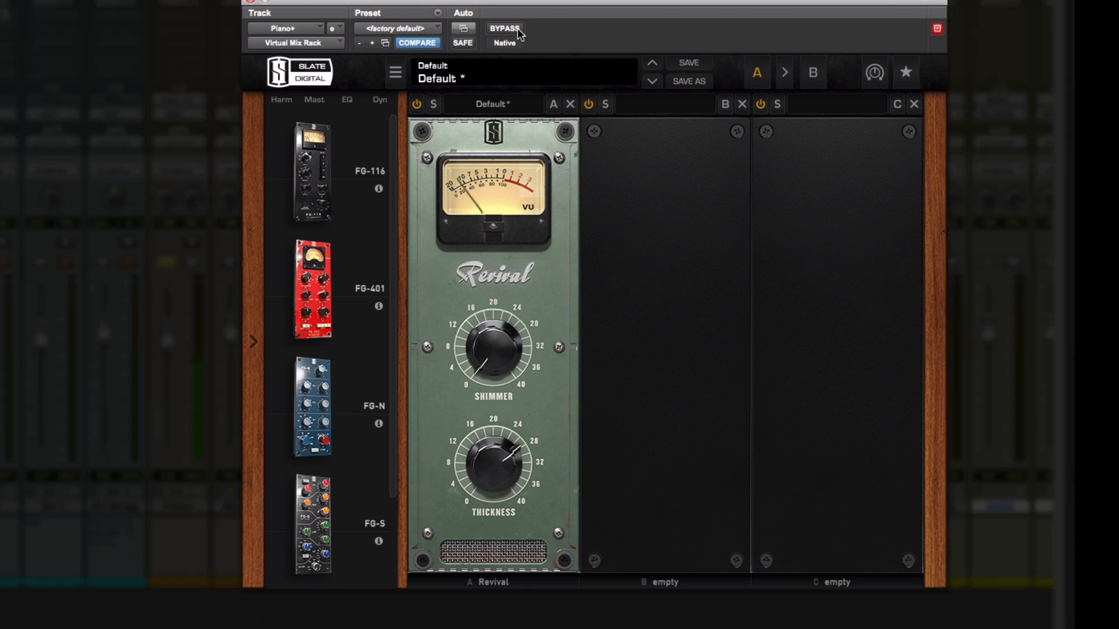
- Compare the piano with the rack bypassed and active, and close the Piano+ rack window
{"action": "left_click", "coordinate": [518, 29]}
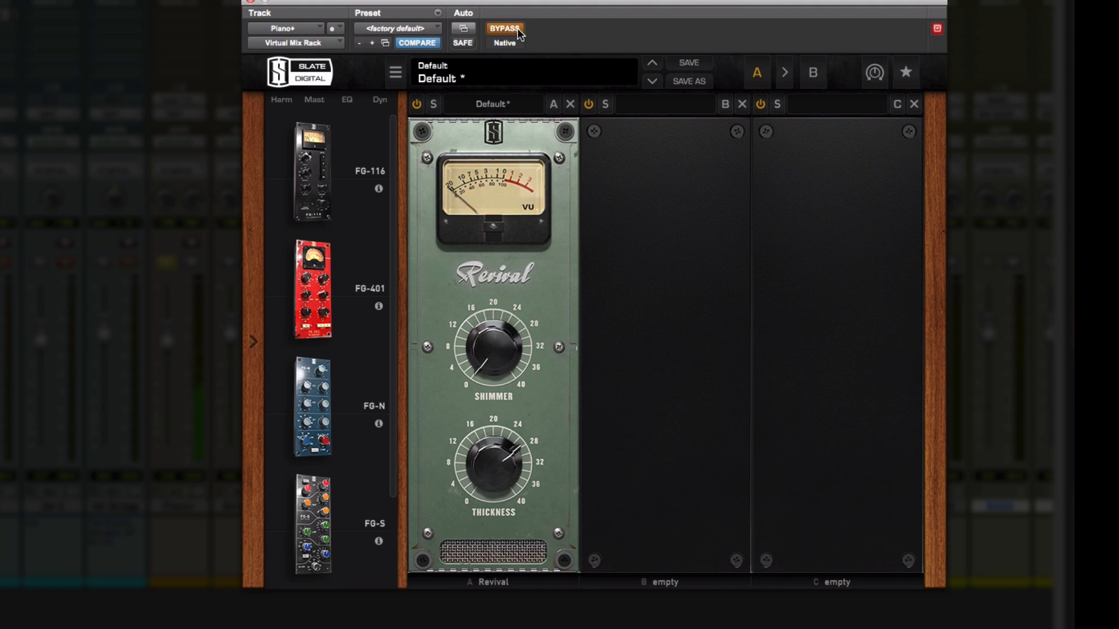
{"action": "left_click", "coordinate": [505, 28]}
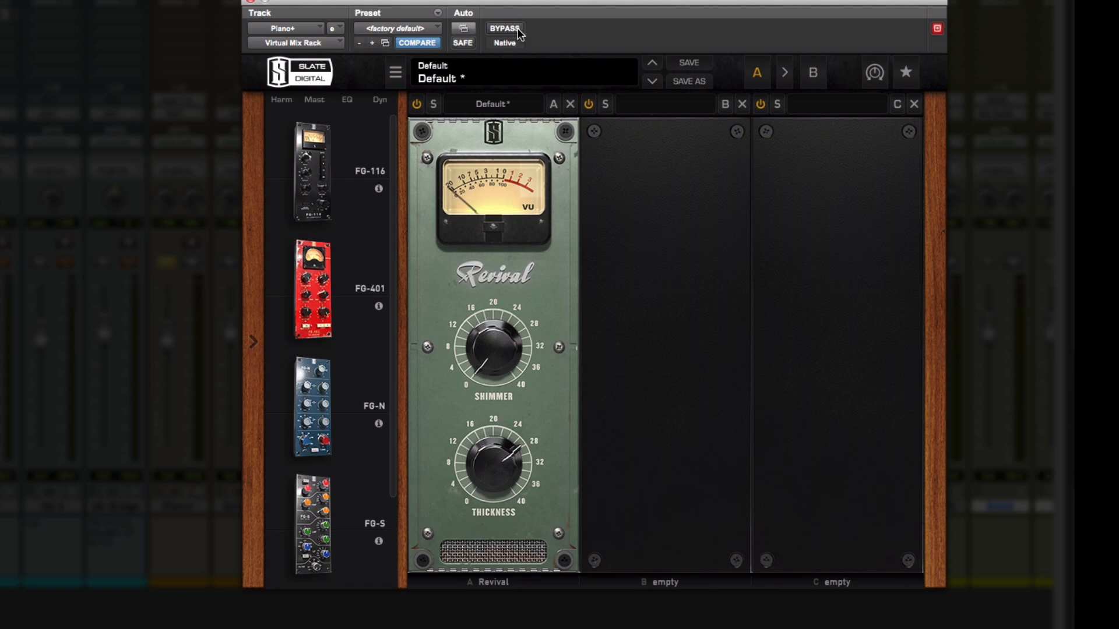
{"action": "left_click", "coordinate": [251, 3]}
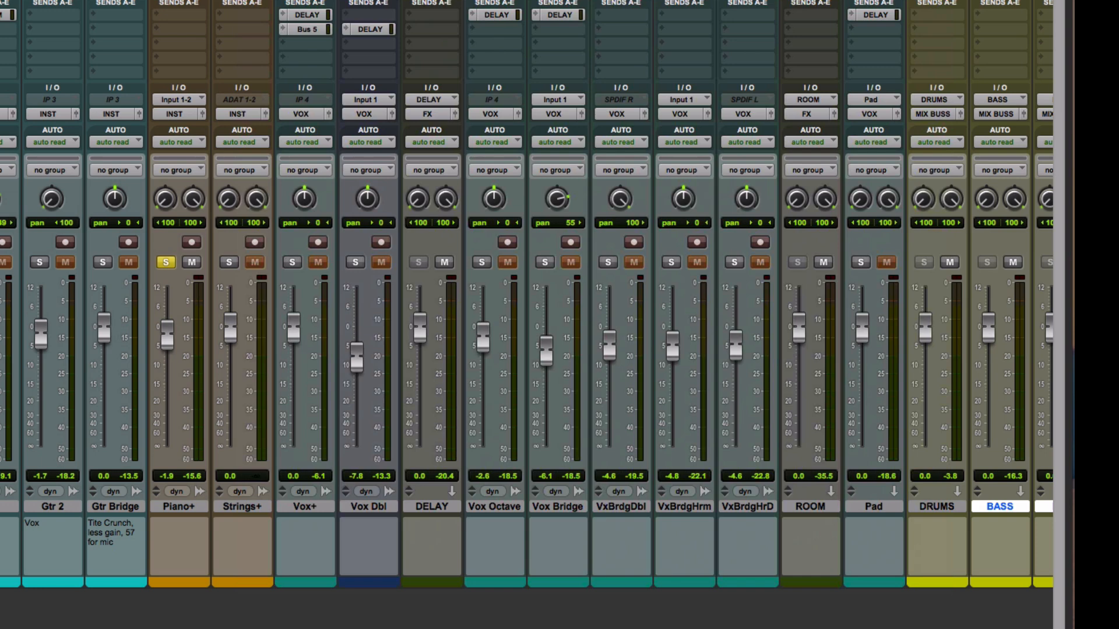
- Place the playback position at the start of the Gtr 1_06-01 clip in the Edit window and return to the mixer
{"action": "scroll", "coordinate": [526, 294], "scroll_direction": "right", "scroll_amount": 10}
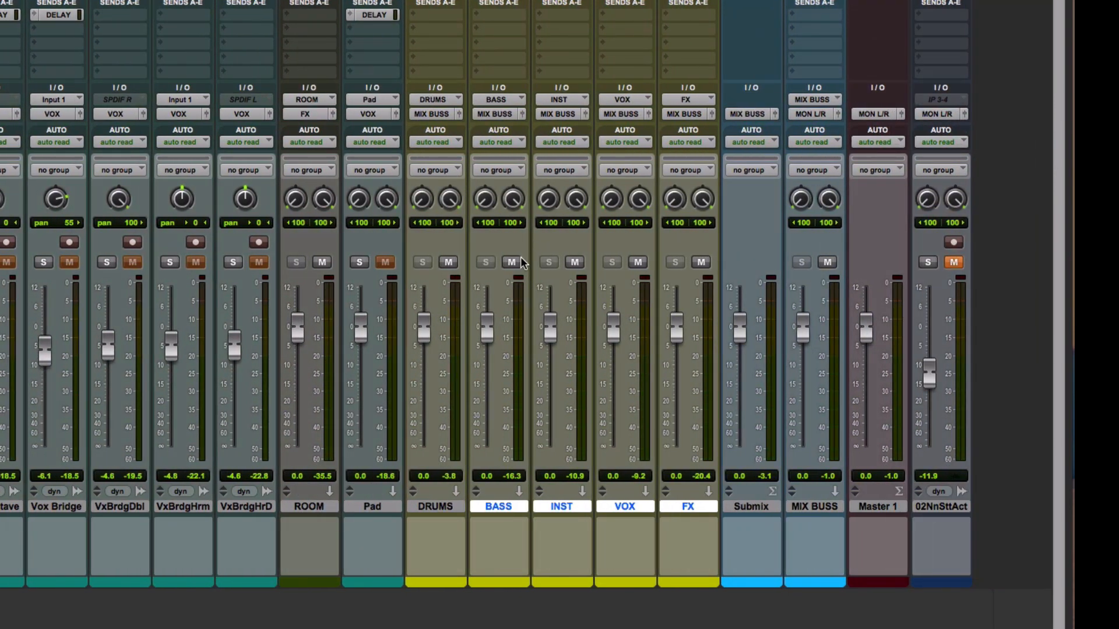
{"action": "key", "text": "ctrl+equal"}
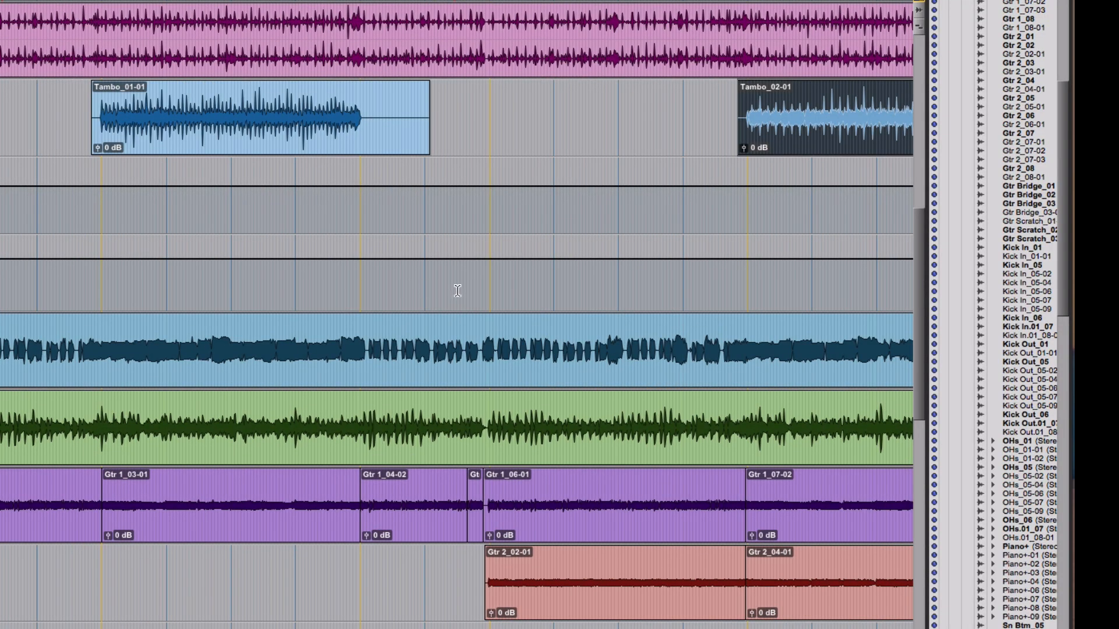
{"action": "left_click", "coordinate": [485, 276]}
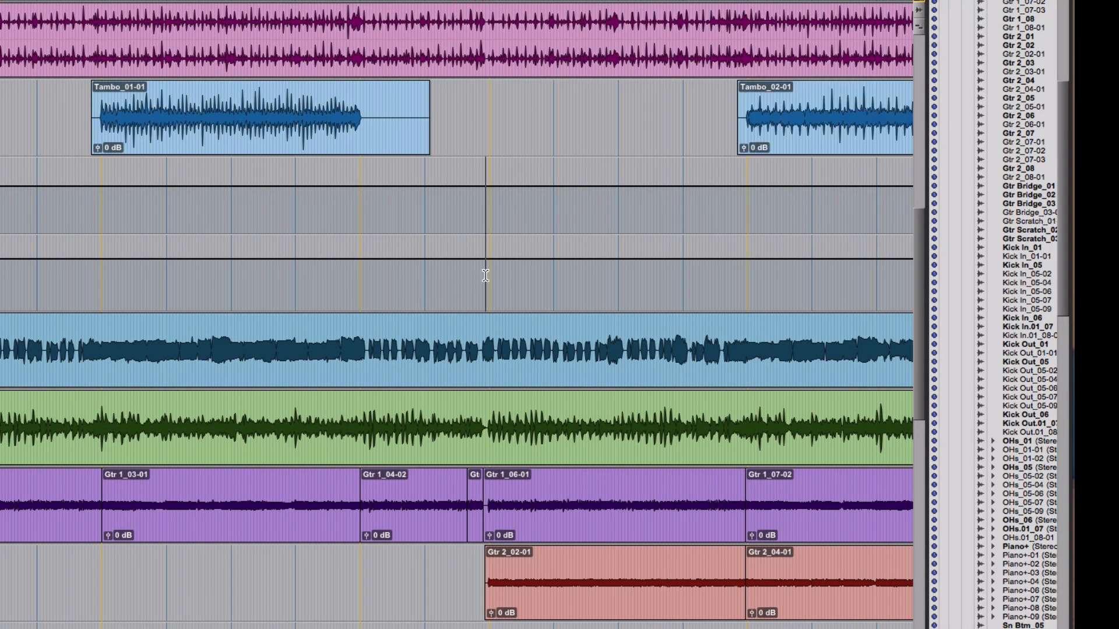
{"action": "key", "text": "ctrl+equal"}
- Mute the FX, VOX, INST and BASS buses so only DRUMS is heard, and start playback
{"action": "left_click", "coordinate": [701, 262]}
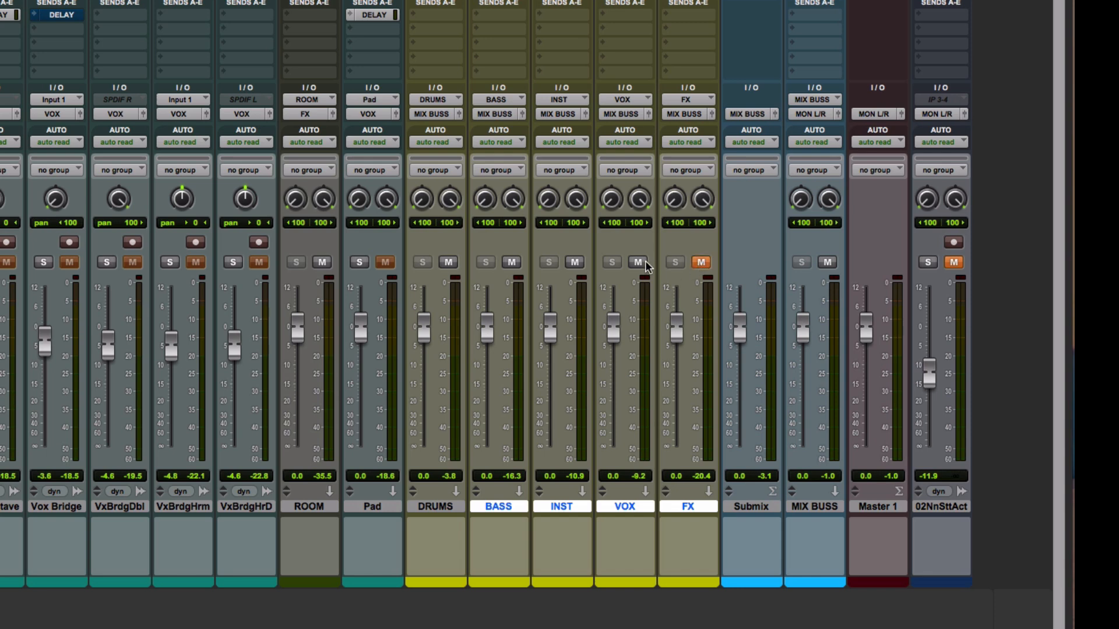
{"action": "left_click", "coordinate": [638, 262]}
{"action": "left_click", "coordinate": [574, 262]}
{"action": "left_click", "coordinate": [512, 262]}
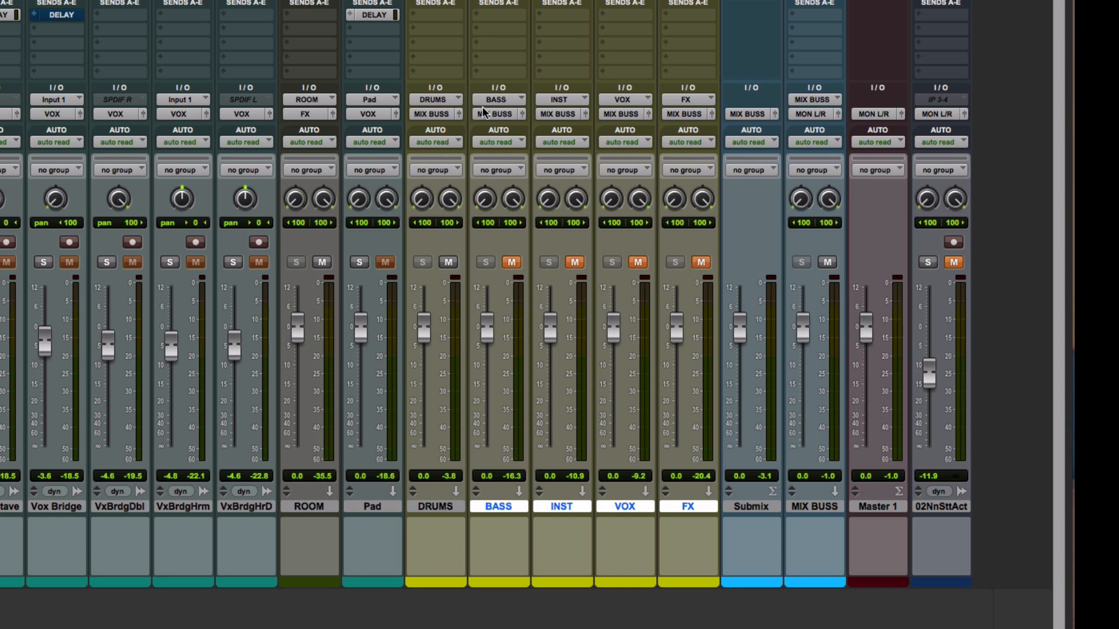
{"action": "key", "text": "space"}
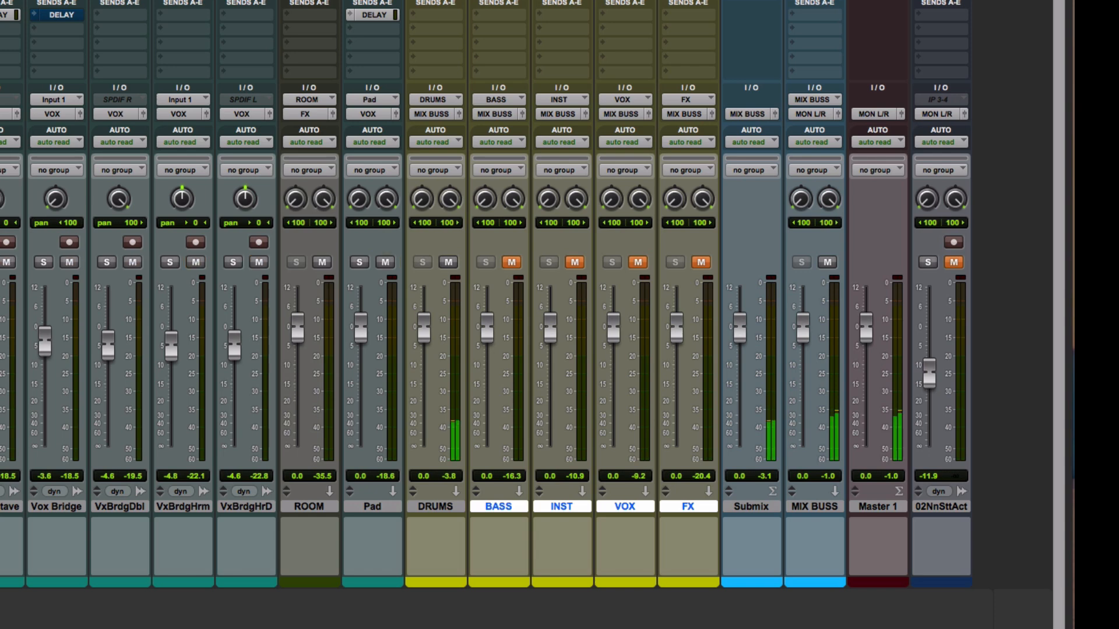
- Open the DRUMS bus's Virtual Mix Rack, take it out of bypass, and raise Revival's Shimmer to about 7 and Thickness to about 9
{"action": "left_click", "coordinate": [432, 2]}
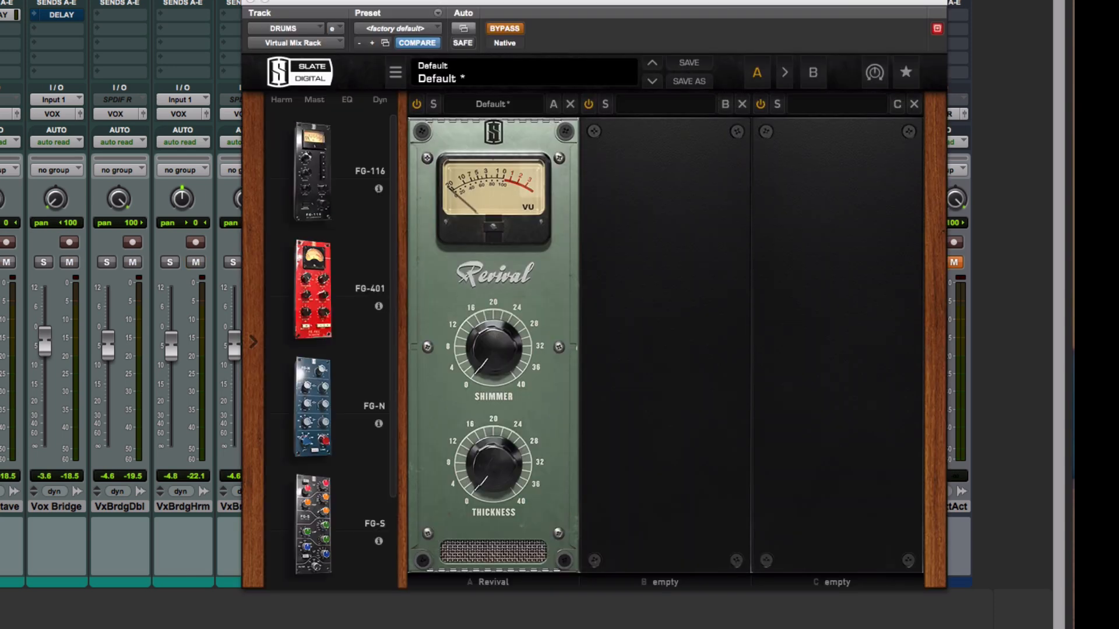
{"action": "left_click", "coordinate": [517, 29]}
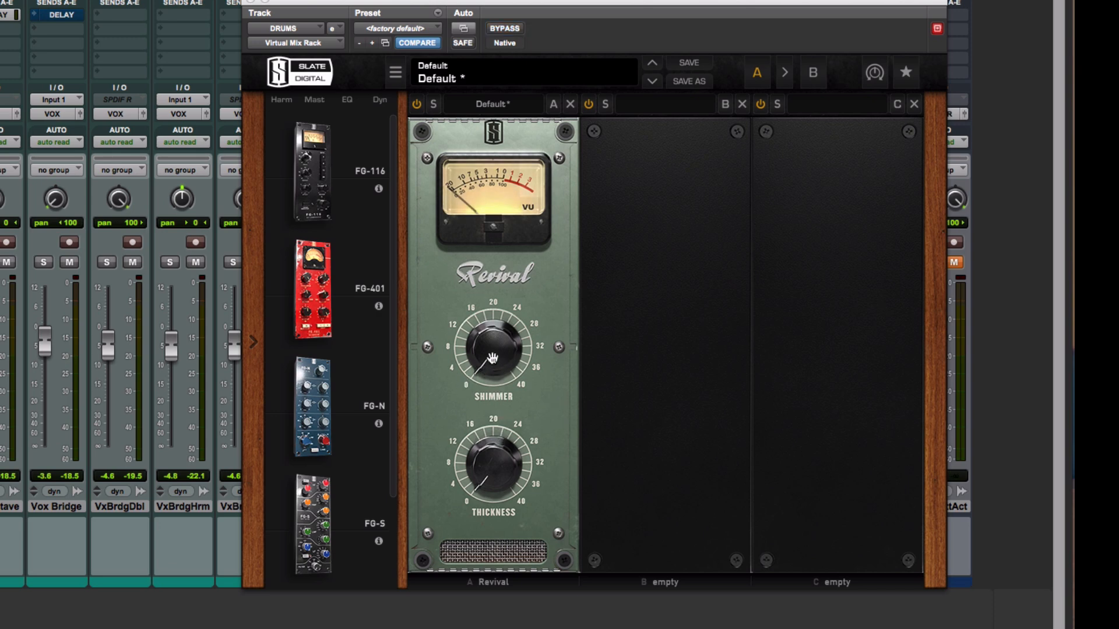
{"action": "left_click_drag", "start_coordinate": [493, 358], "coordinate": [481, 311]}
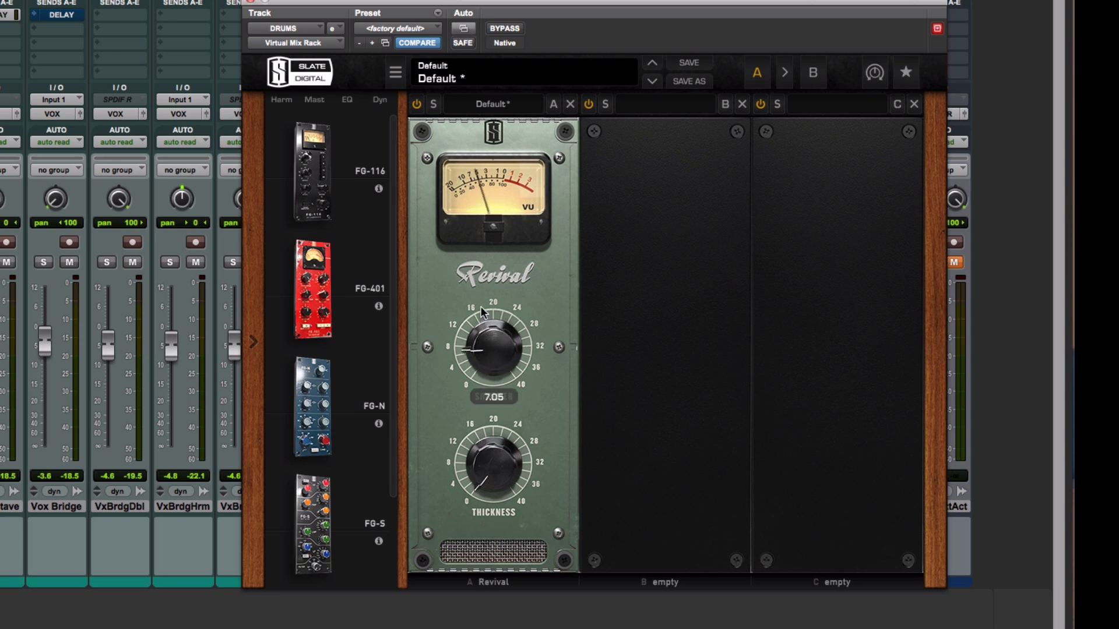
{"action": "left_click_drag", "start_coordinate": [485, 456], "coordinate": [479, 400]}
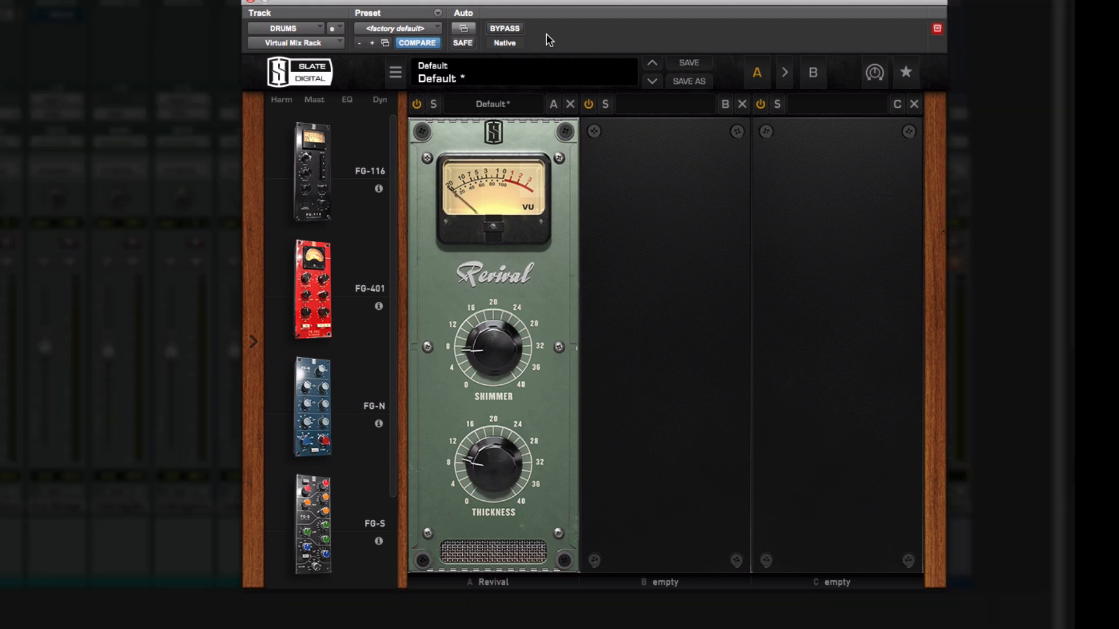
- Compare the drum bus with and without Revival by toggling bypass twice, leaving the rack active
{"action": "left_click", "coordinate": [515, 30]}
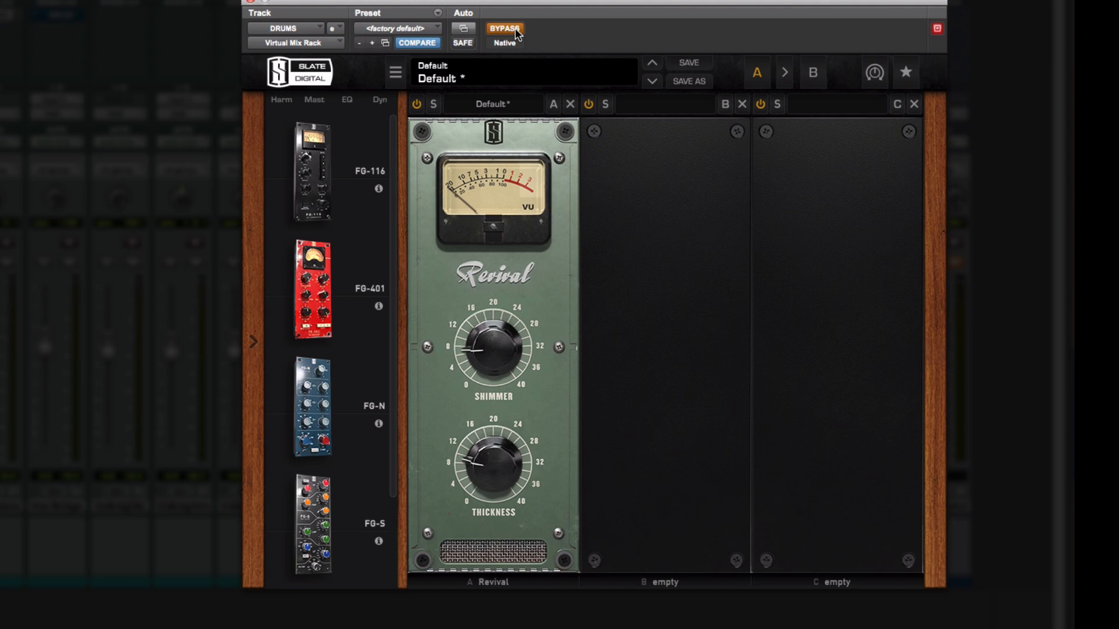
{"action": "left_click", "coordinate": [515, 31]}
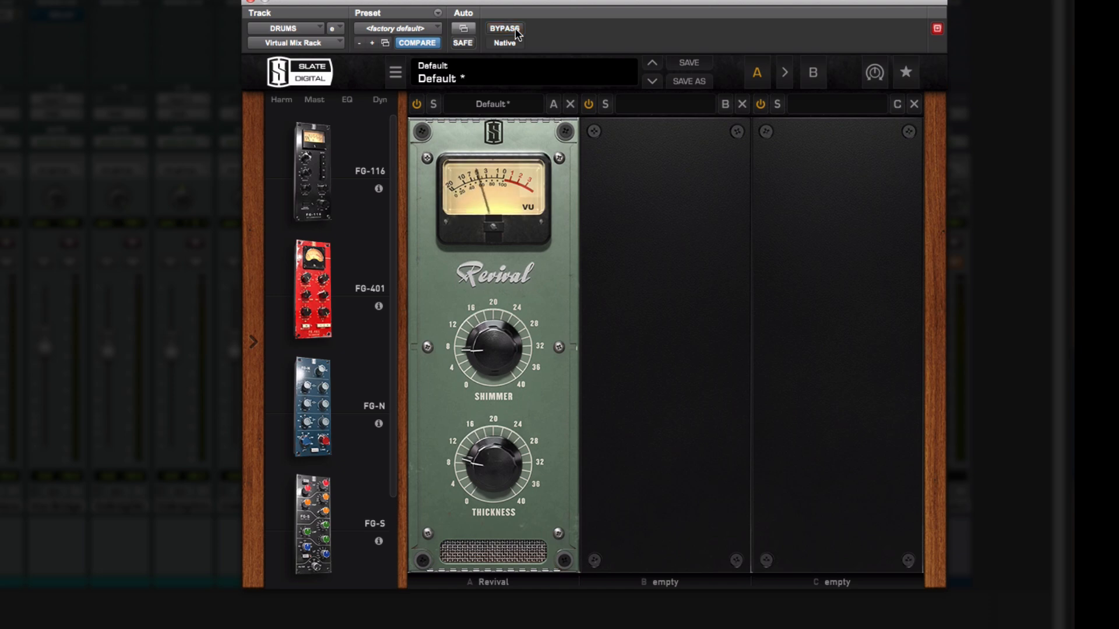
{"action": "left_click", "coordinate": [515, 31]}
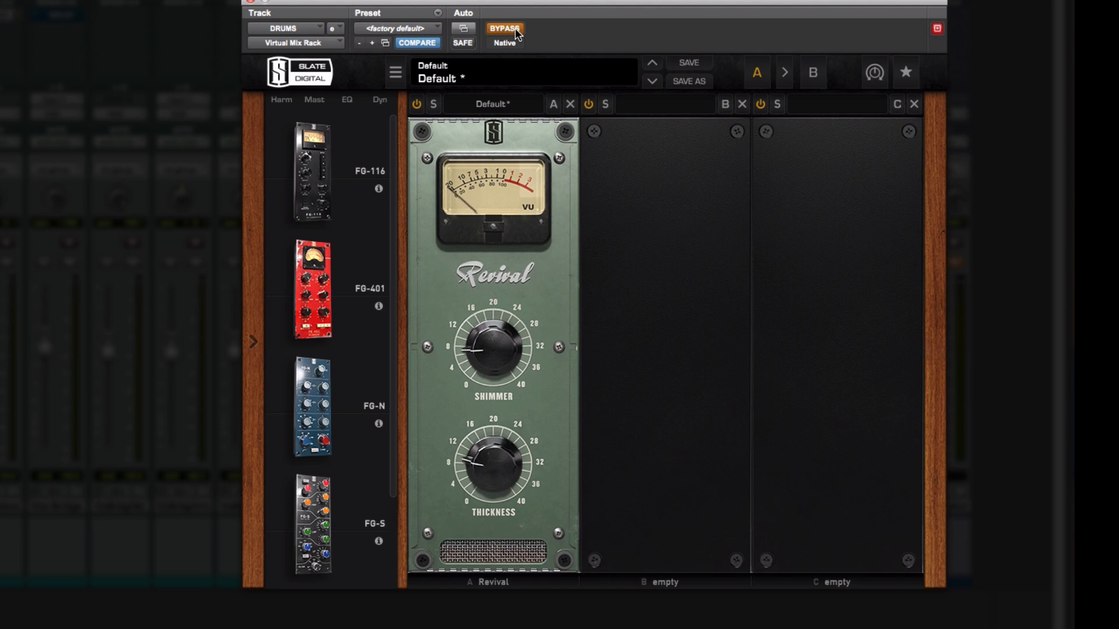
{"action": "left_click", "coordinate": [517, 33]}
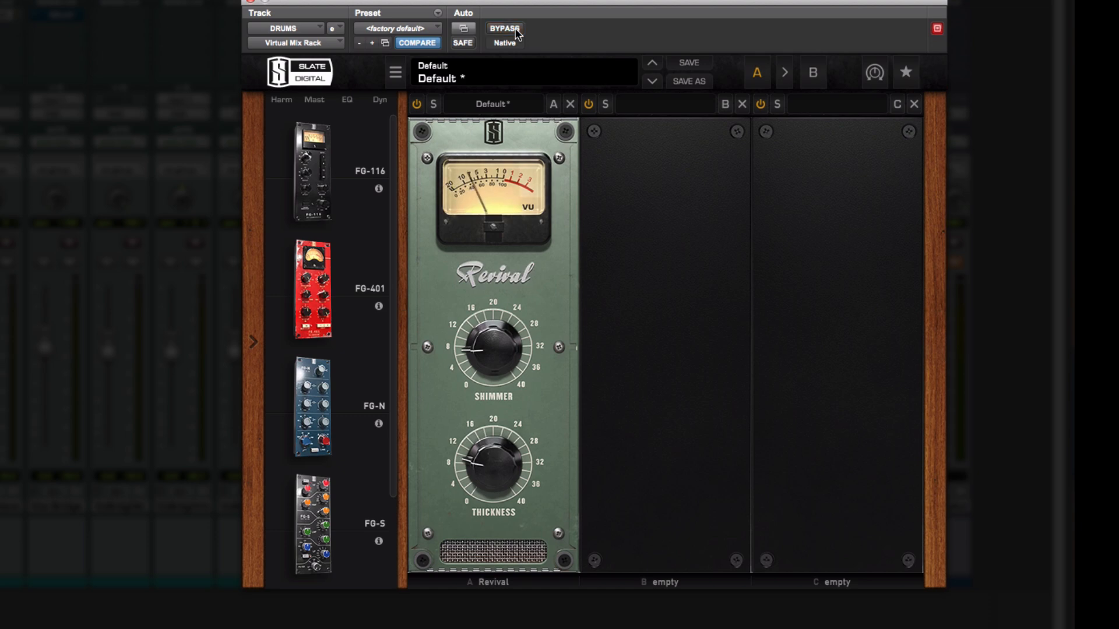